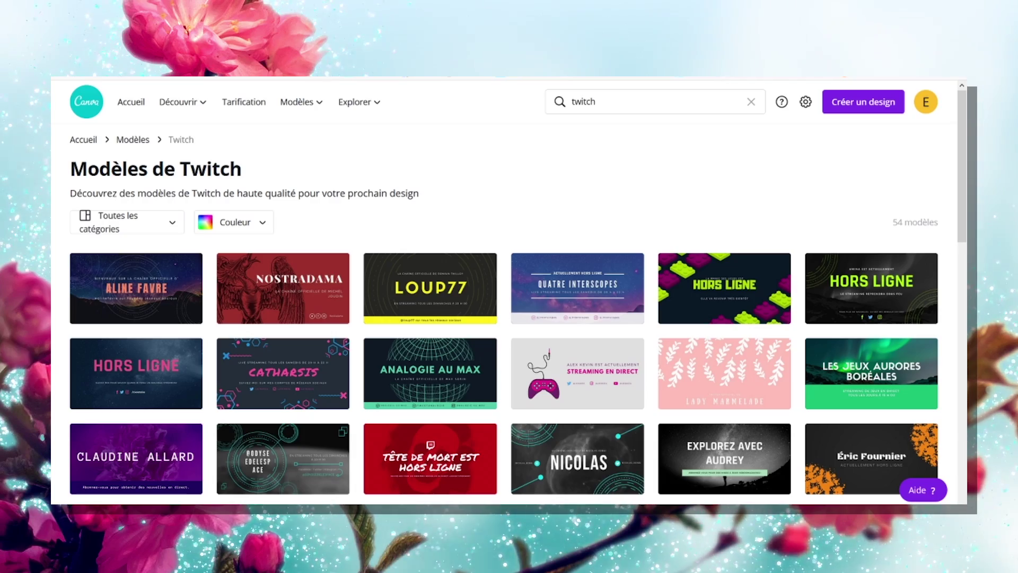
- Browse the Twitch templates and open the NEBULUS planets banner as a new editable design
scroll(614, 231, down, 8)
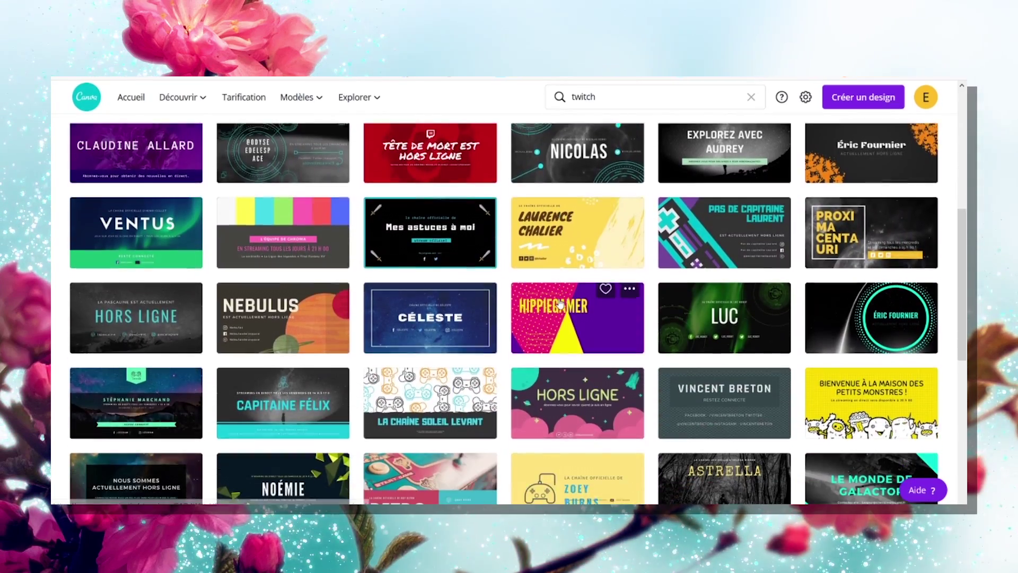
scroll(560, 304, down, 5)
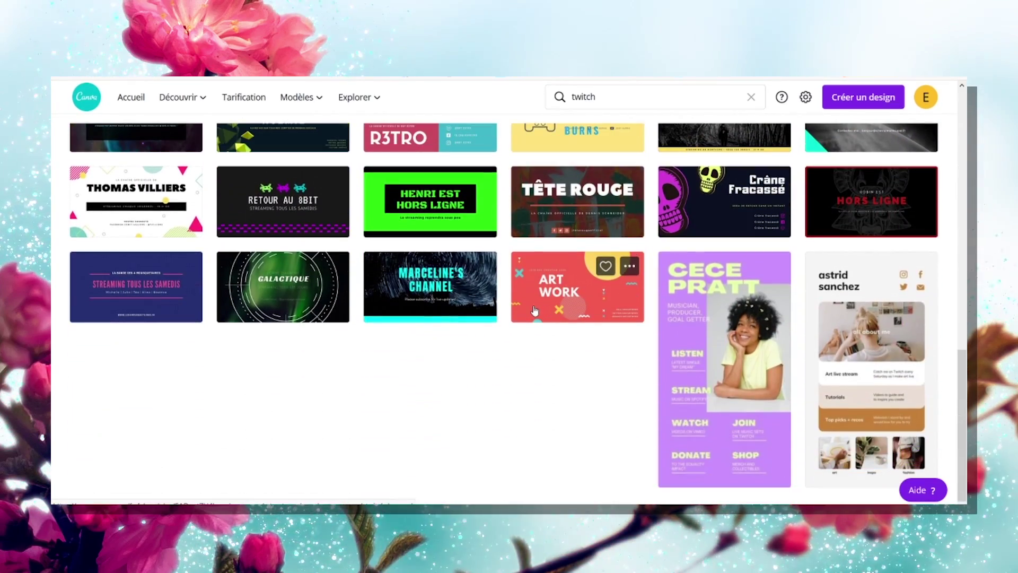
scroll(534, 311, up, 2)
scroll(534, 312, up, 10)
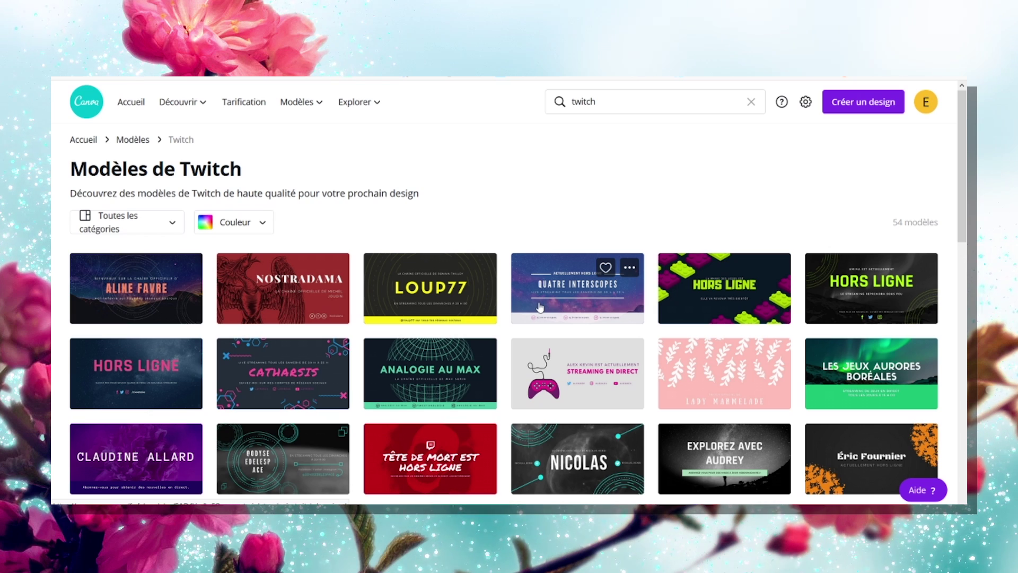
scroll(540, 306, down, 1)
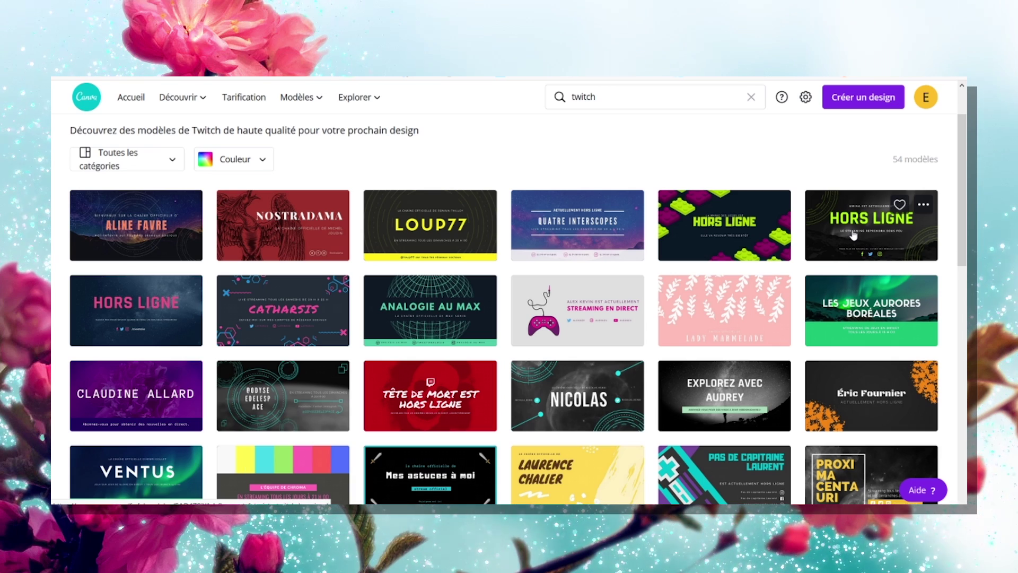
scroll(271, 384, down, 3)
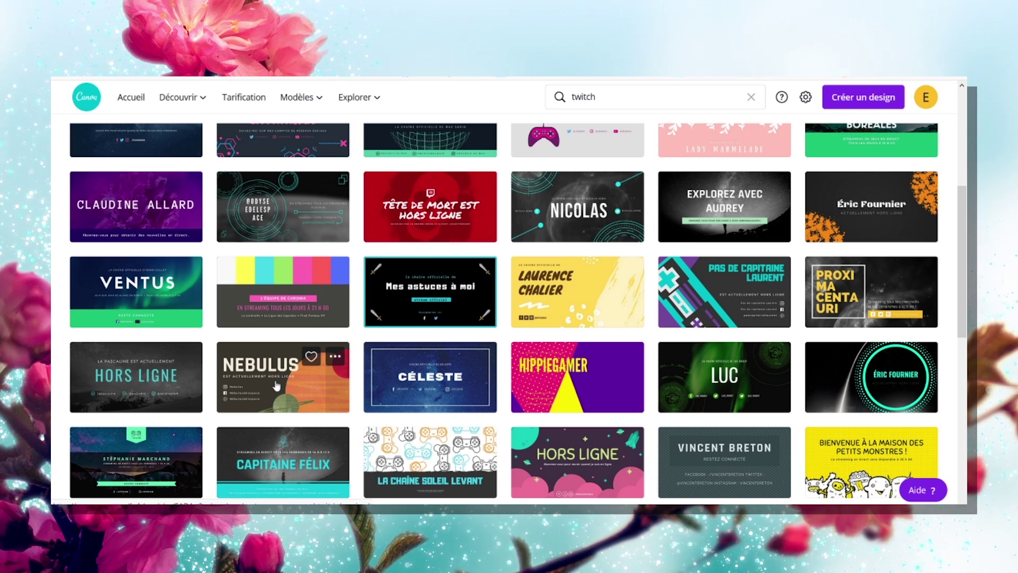
click(276, 386)
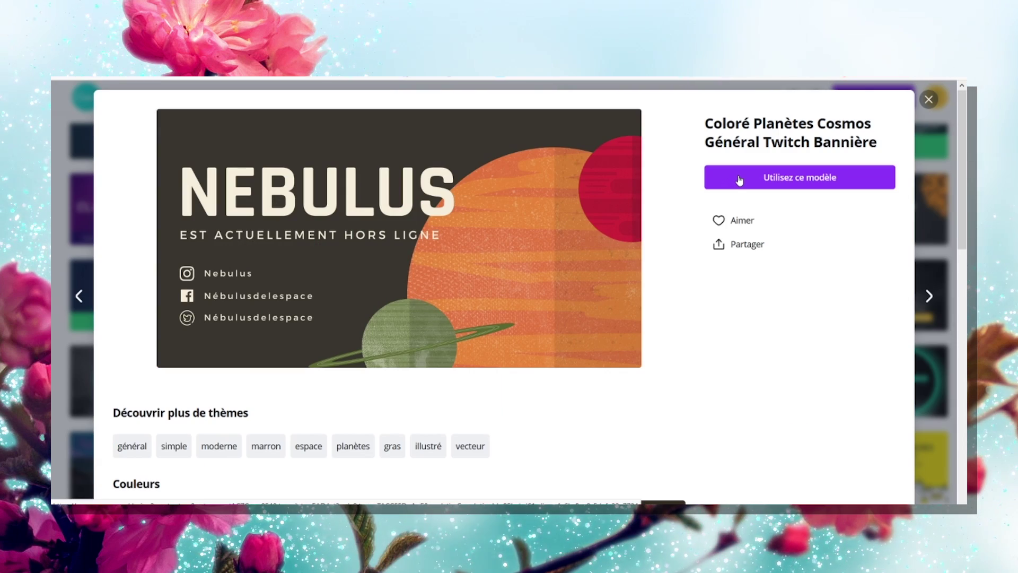
click(739, 181)
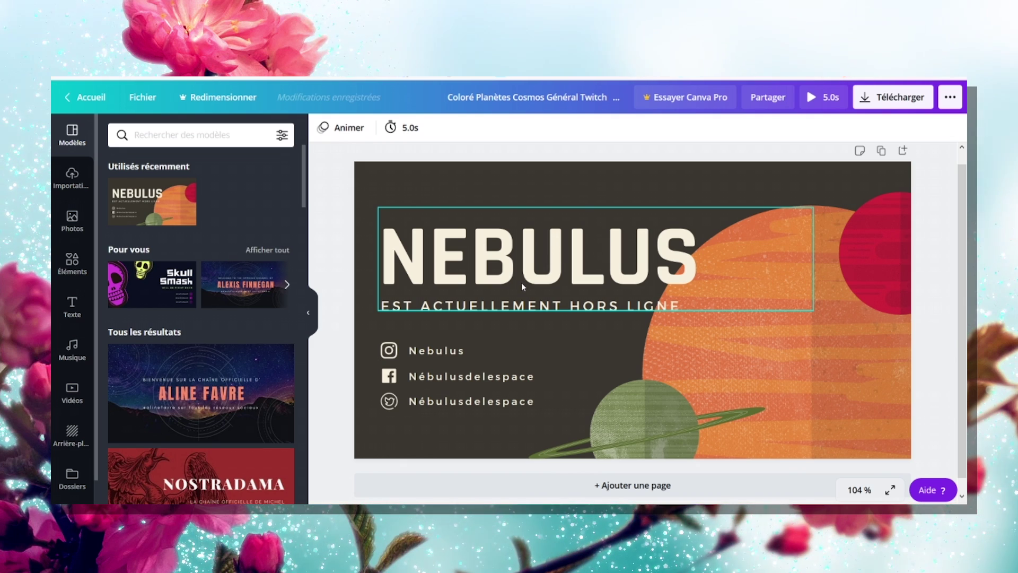
- Try repositioning the NEBULUS title, the orange planet and the offline subtitle, and undo the moves
drag(523, 287, 543, 242)
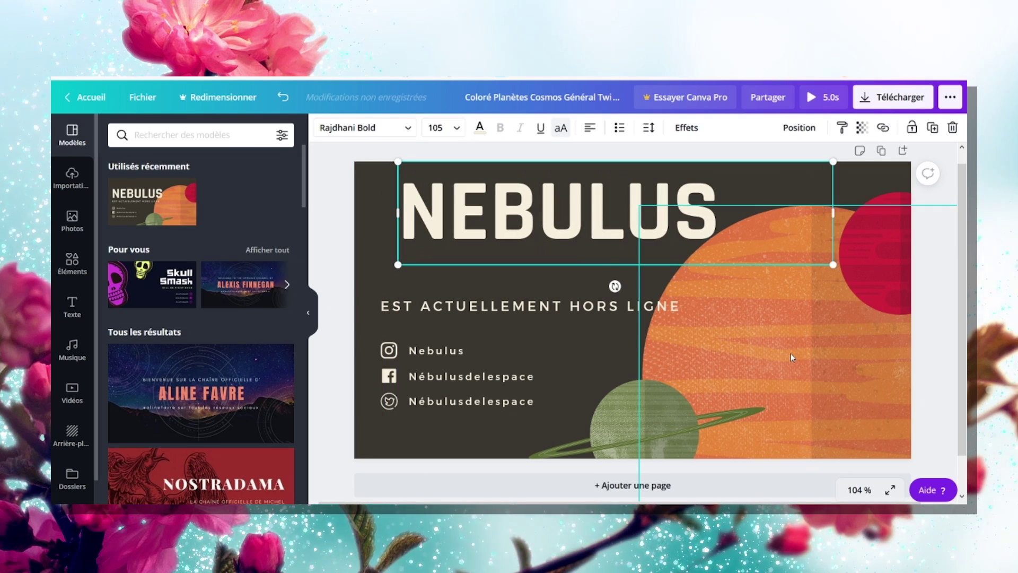
drag(791, 353, 616, 371)
drag(389, 306, 377, 335)
key(ctrl+z)
key(ctrl+z)
key(ctrl+z)
key(ctrl+z)
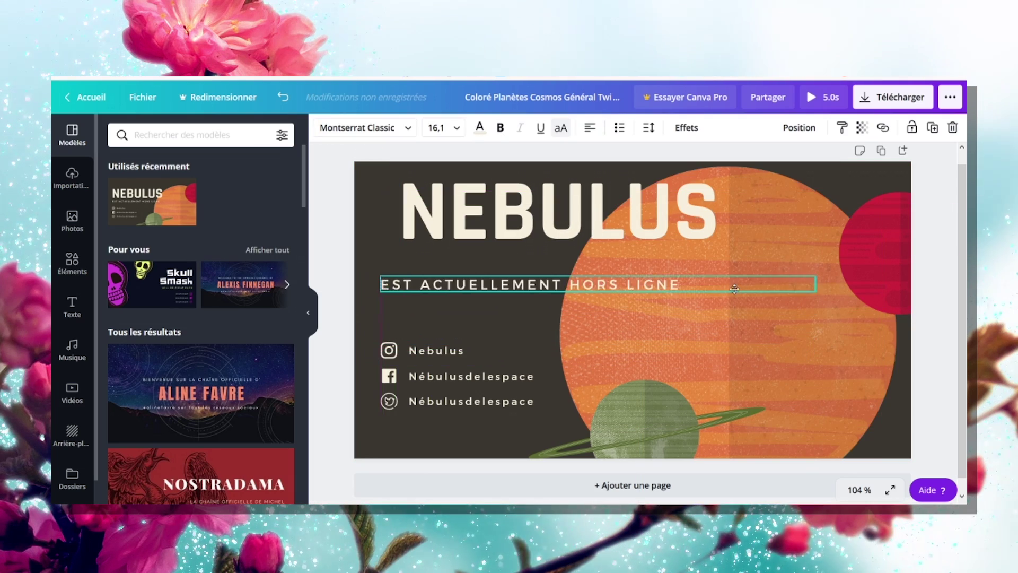
- Try replacing the NEBULUS title with CHIKAMI and moving the orange planet, and undo the changes
drag(683, 253, 397, 261)
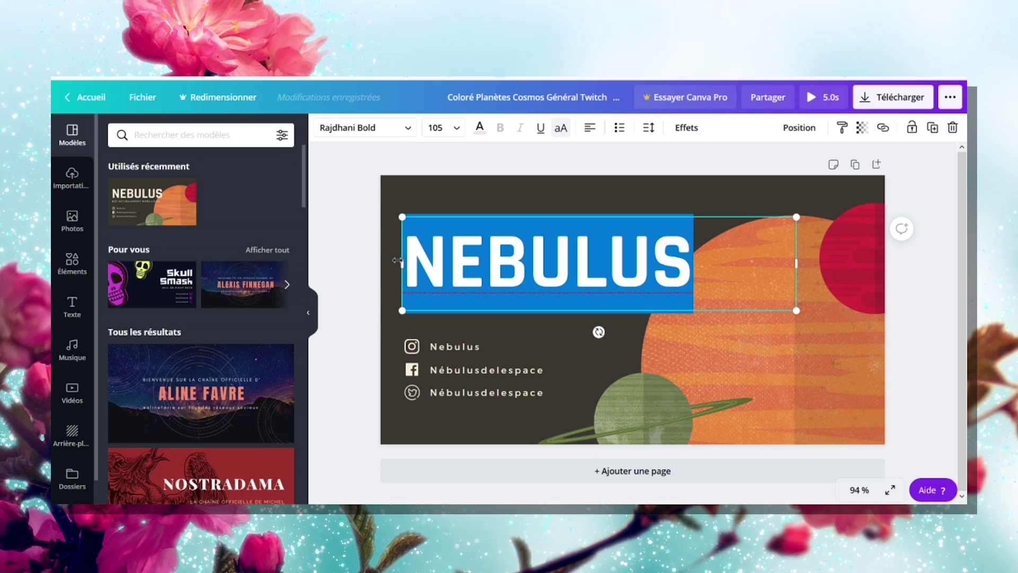
text(CHIKAMI)
click(429, 326)
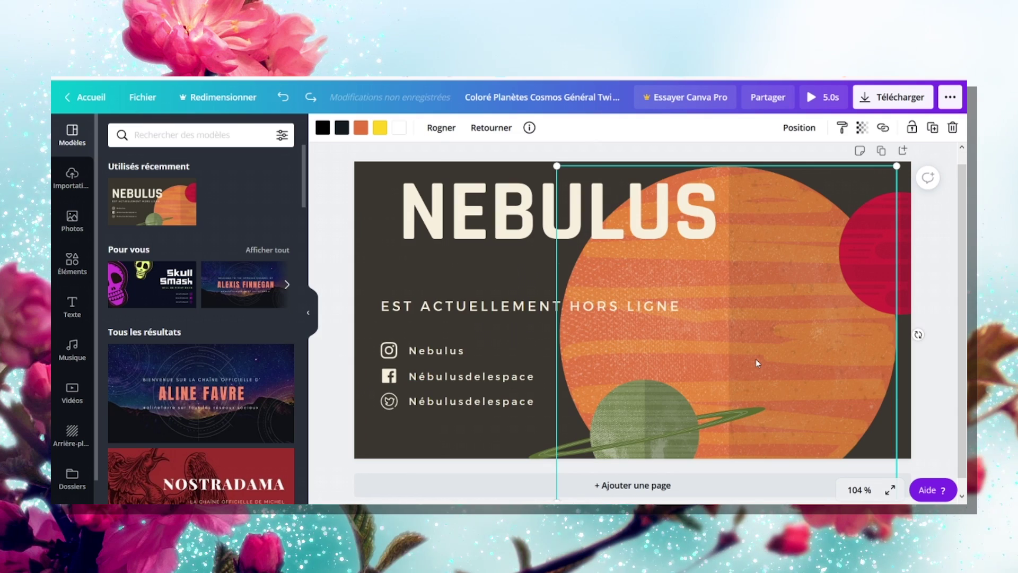
drag(675, 339, 757, 362)
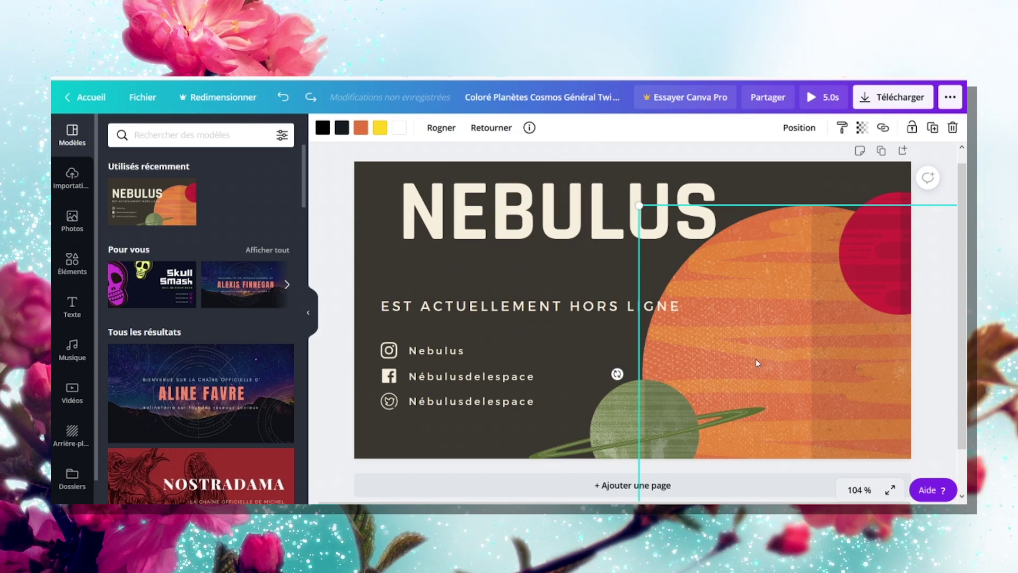
key(ctrl+z)
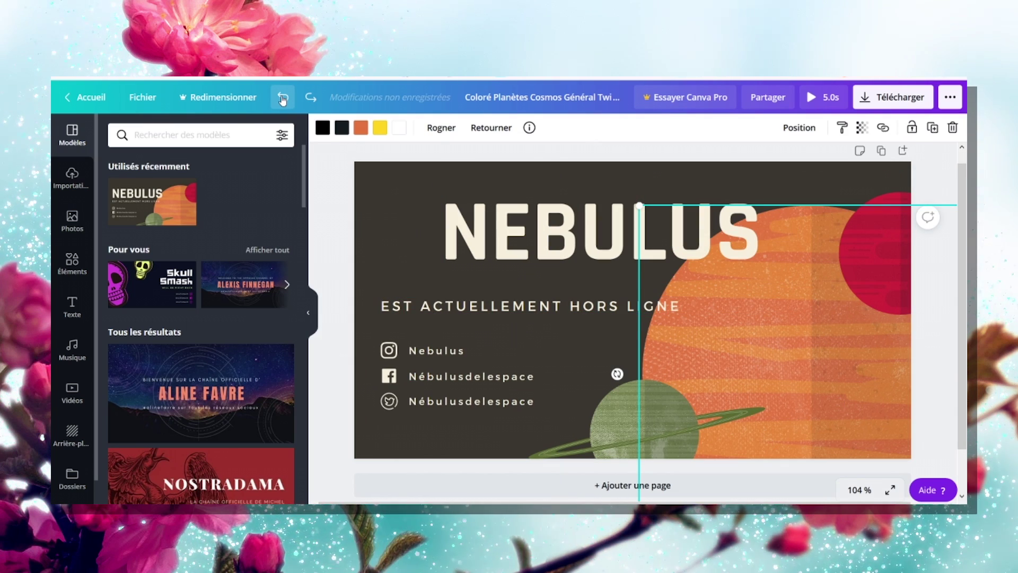
- Try recolouring the large orange planet with the document's crimson red, and undo the colour change
click(360, 128)
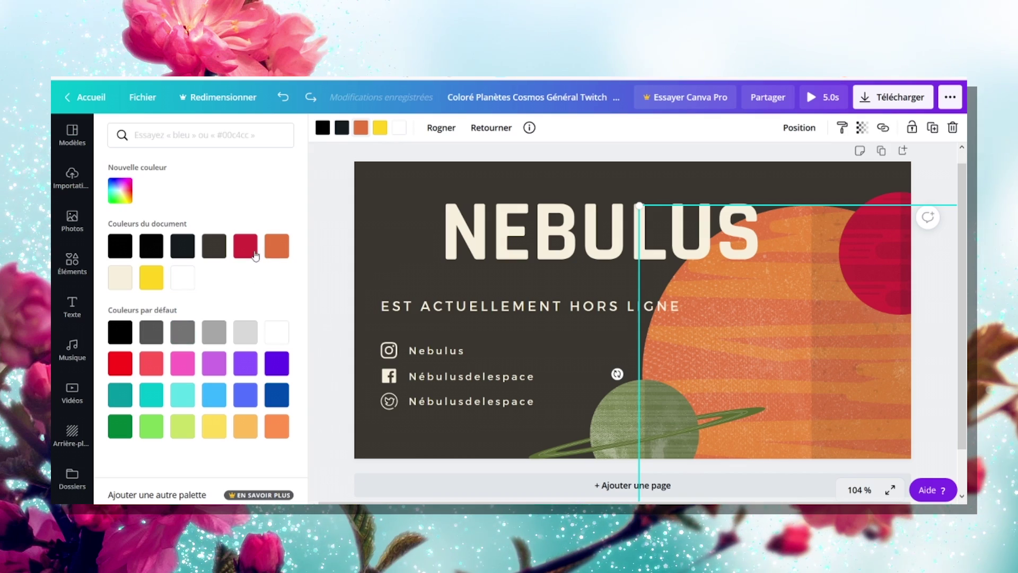
click(241, 254)
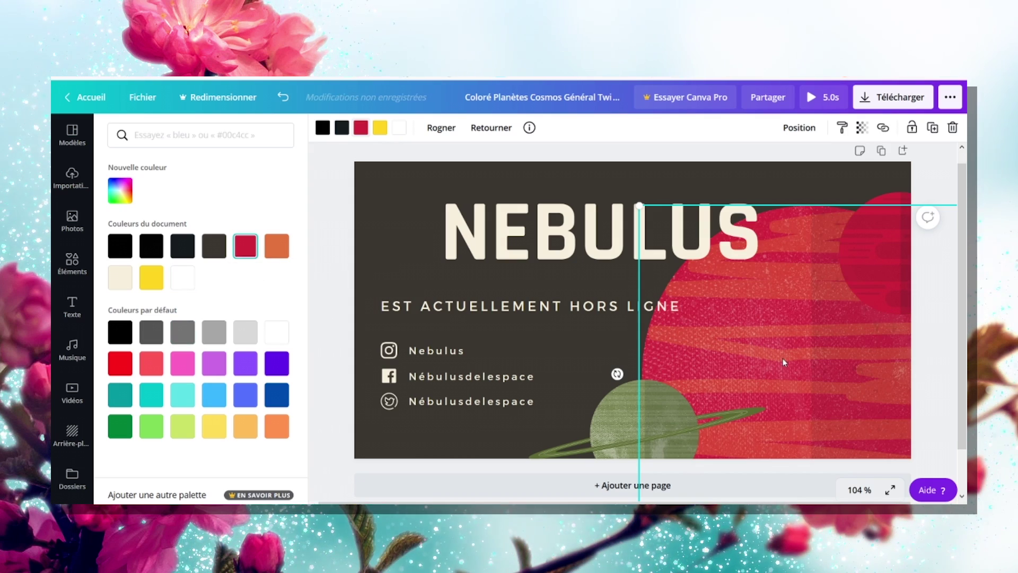
key(ctrl+z)
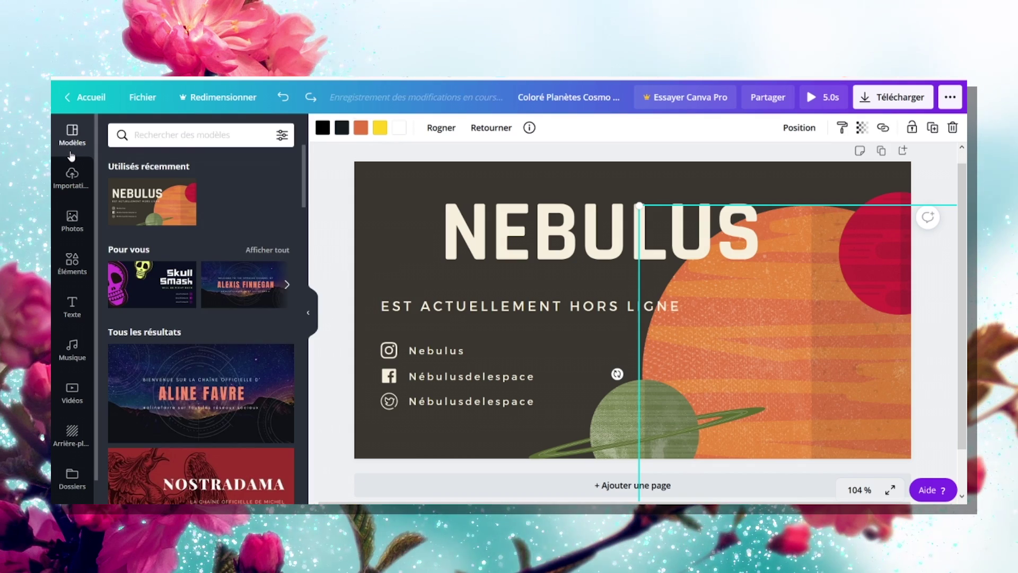
- Look through the uploads, photos, elements, text styles, music and videos that can be added to the banner
click(72, 177)
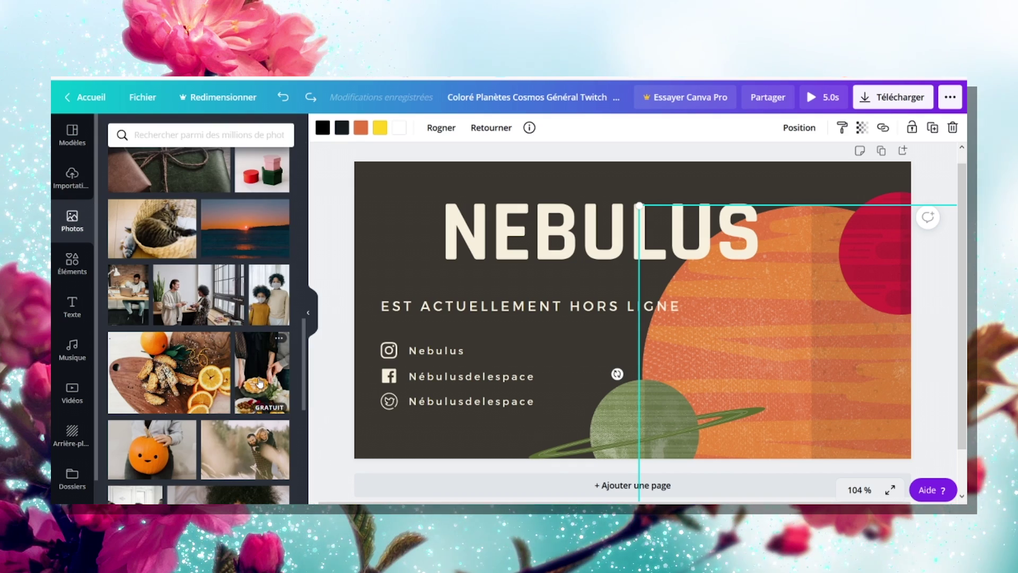
click(72, 263)
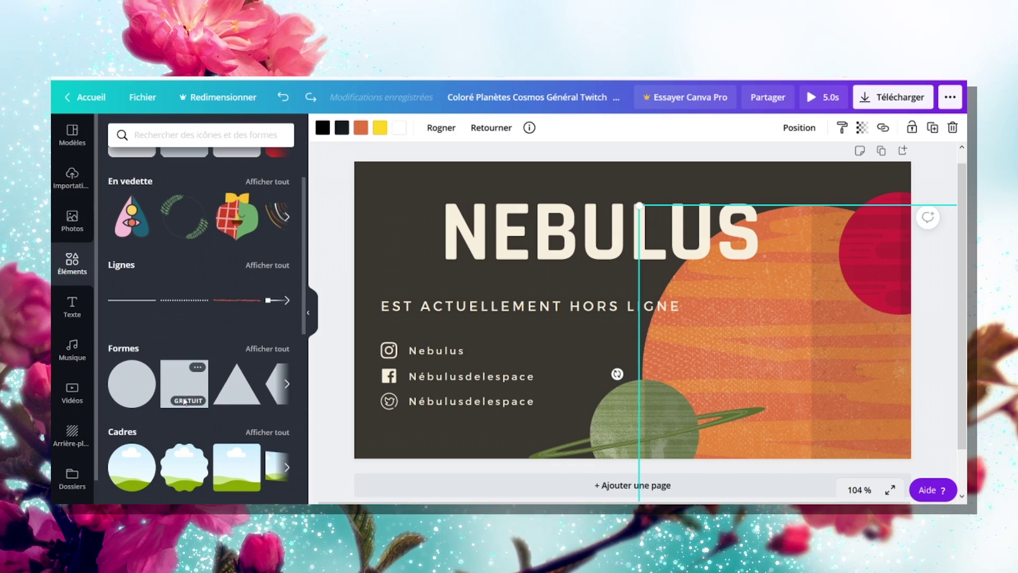
scroll(186, 396, down, 5)
scroll(212, 279, up, 5)
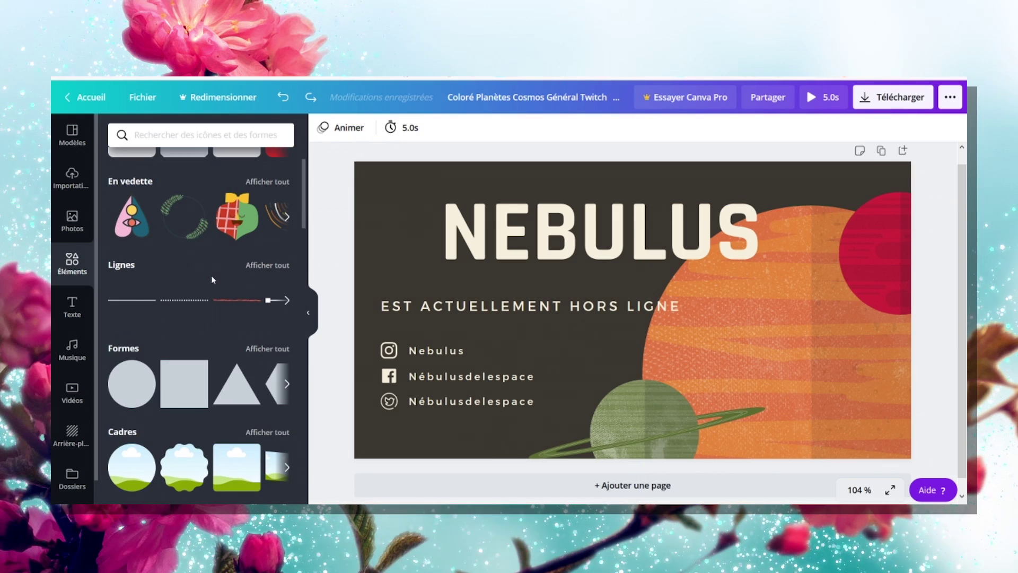
click(72, 307)
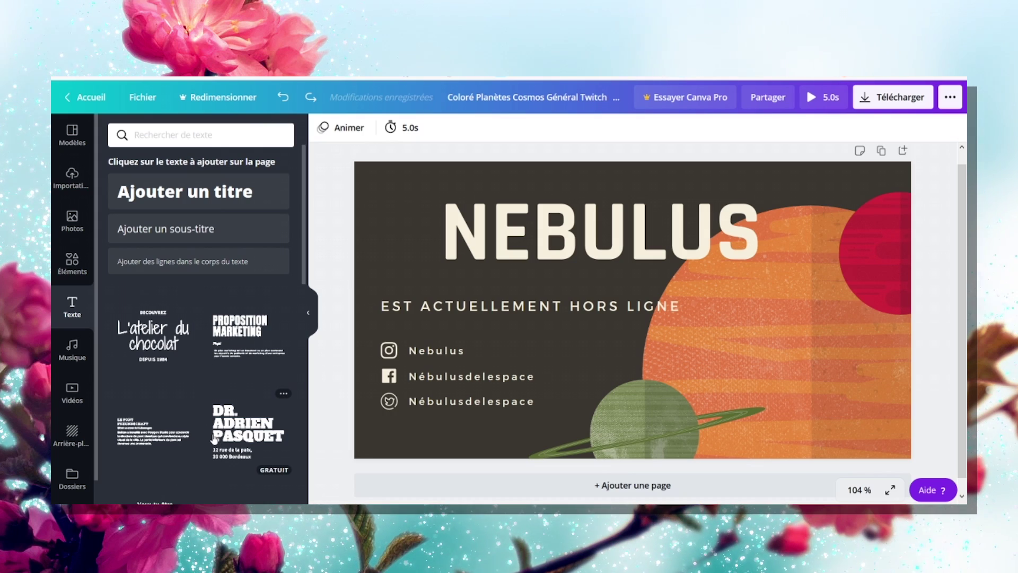
scroll(153, 419, down, 3)
click(77, 349)
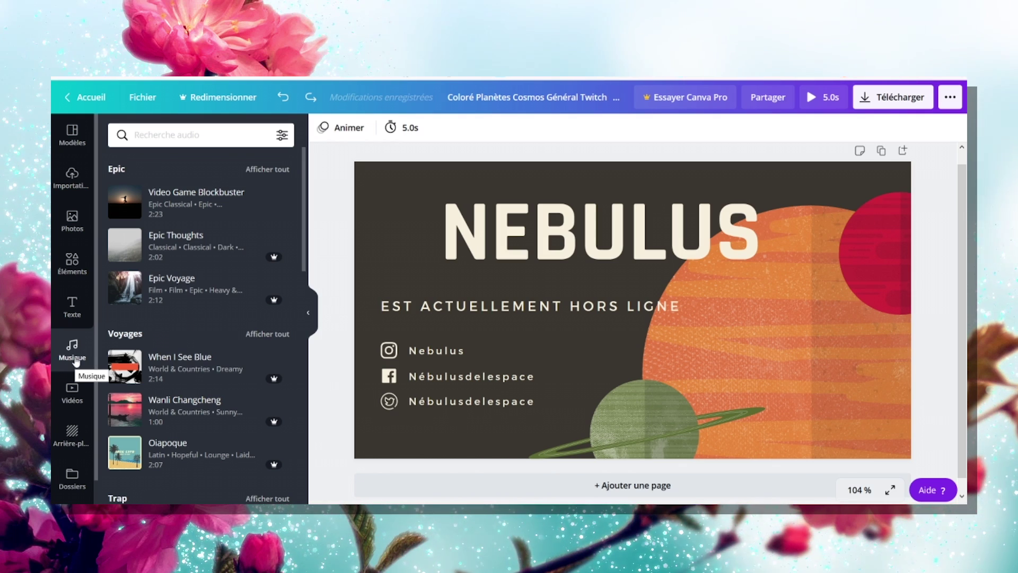
click(72, 392)
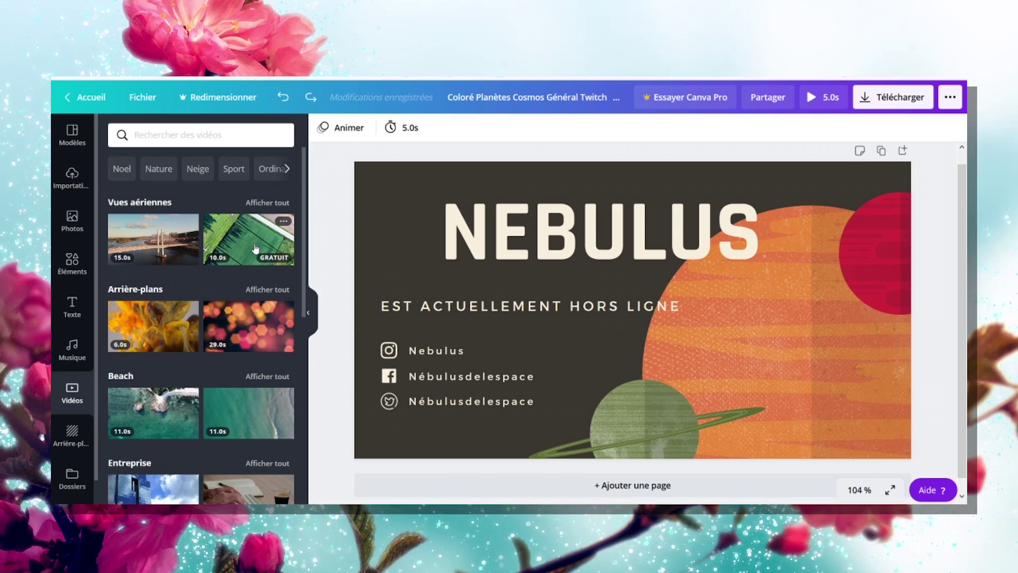
- Try the sunset mountain landscape as the banner's background, and undo the replacement
click(72, 435)
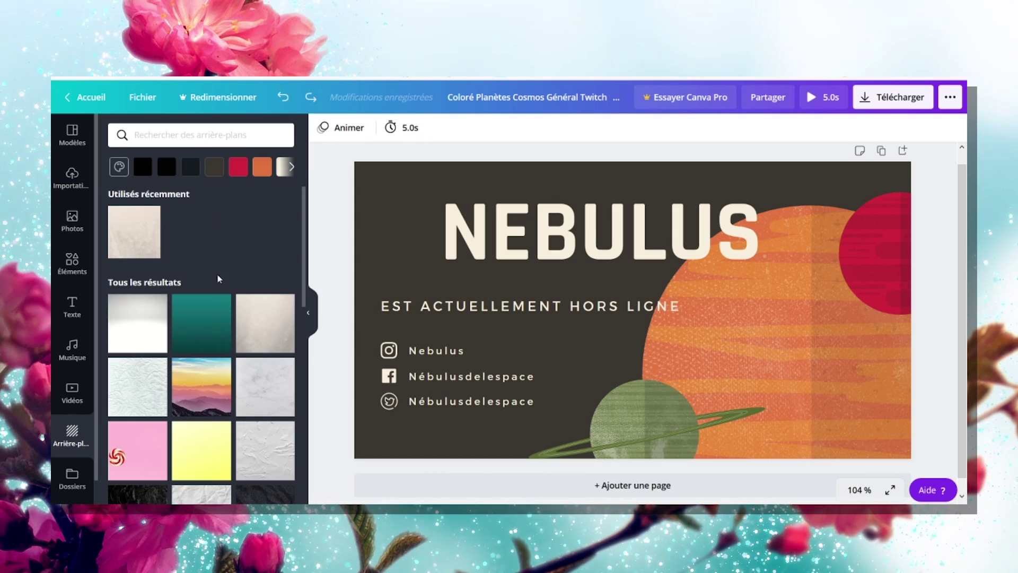
click(198, 394)
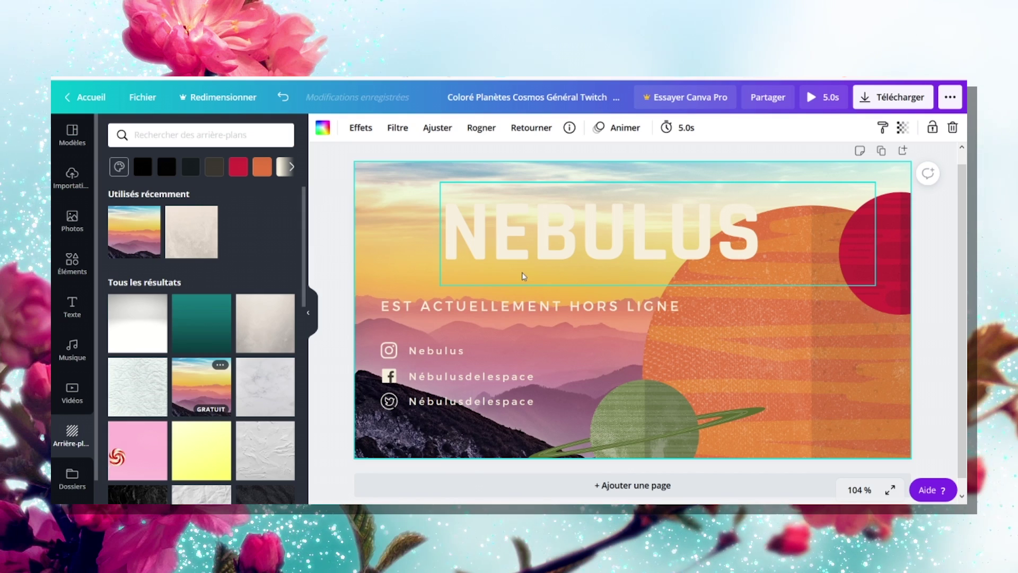
key(ctrl+z)
- Try the Lever, Balayage and Rotation page animations and settle on Fondu for the banner
click(366, 130)
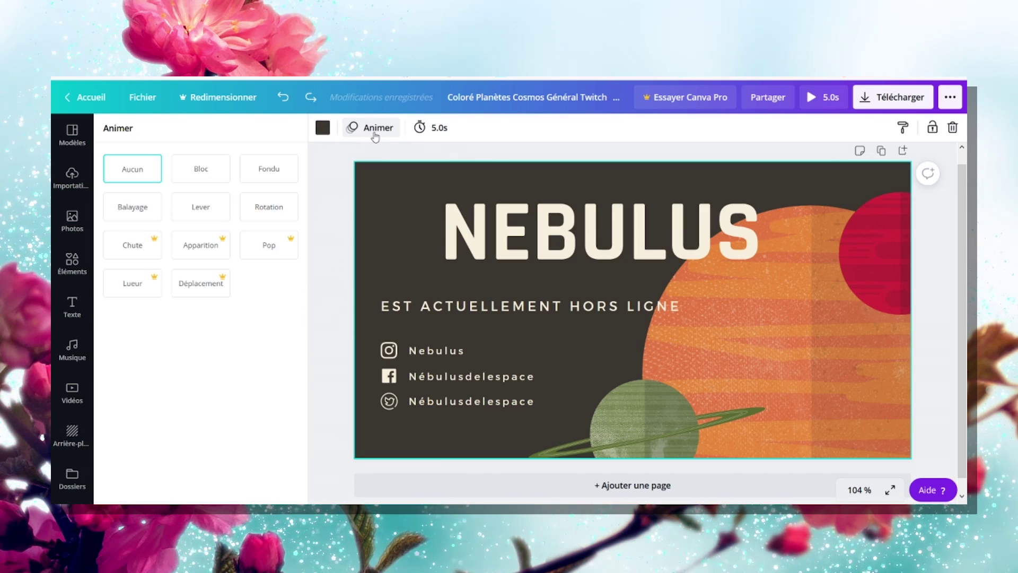
click(201, 207)
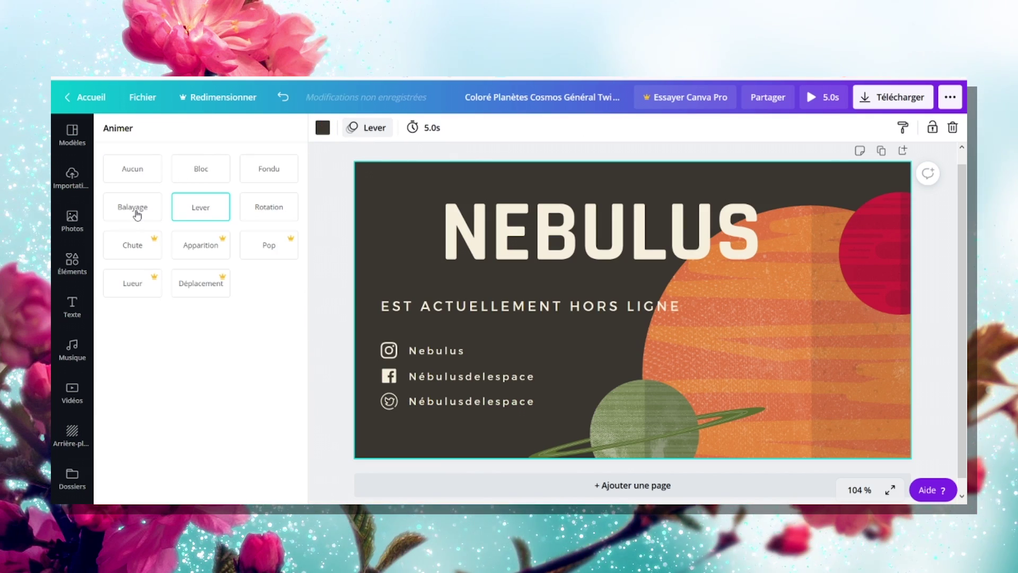
click(133, 208)
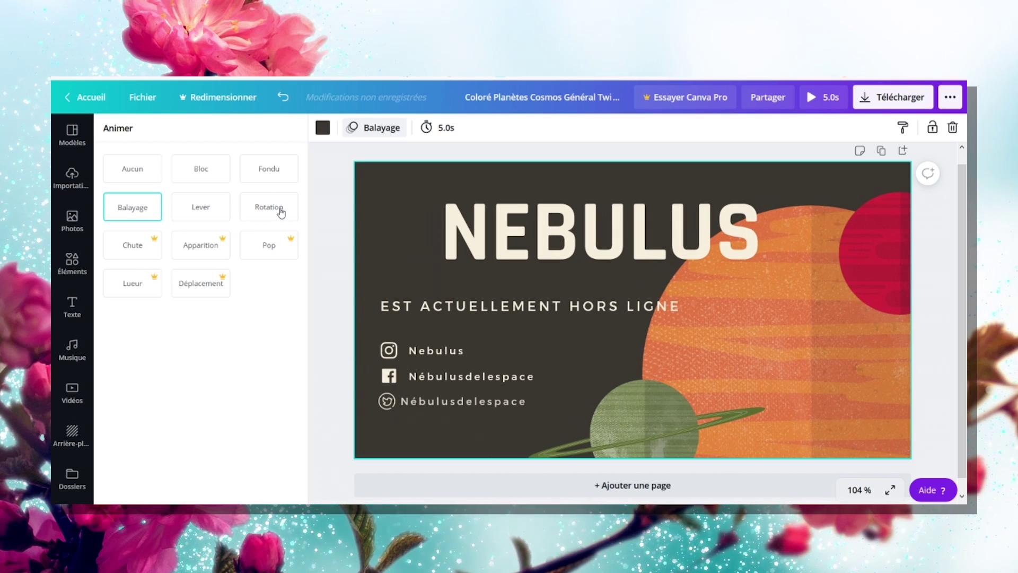
click(281, 211)
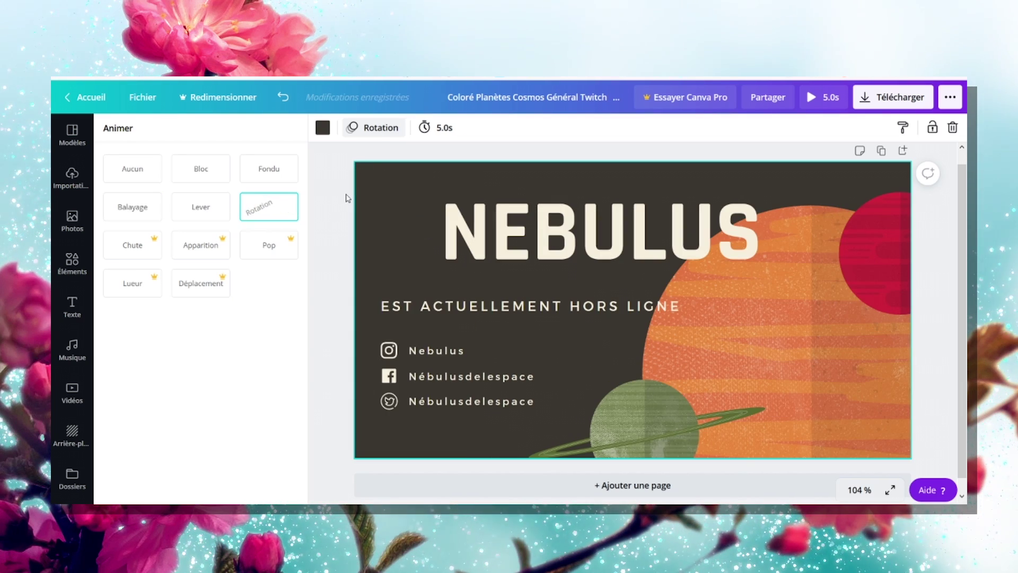
- Check the page's timing setting and preview the animated banner
click(429, 128)
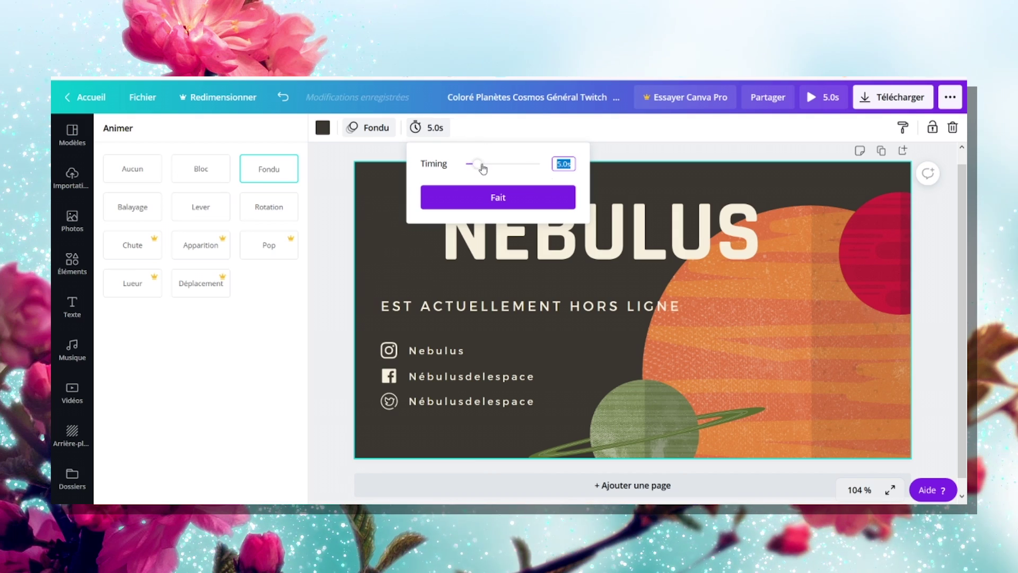
mouse_move(478, 164)
mouse_down()
mouse_move(542, 165)
mouse_move(478, 166)
mouse_up()
click(807, 87)
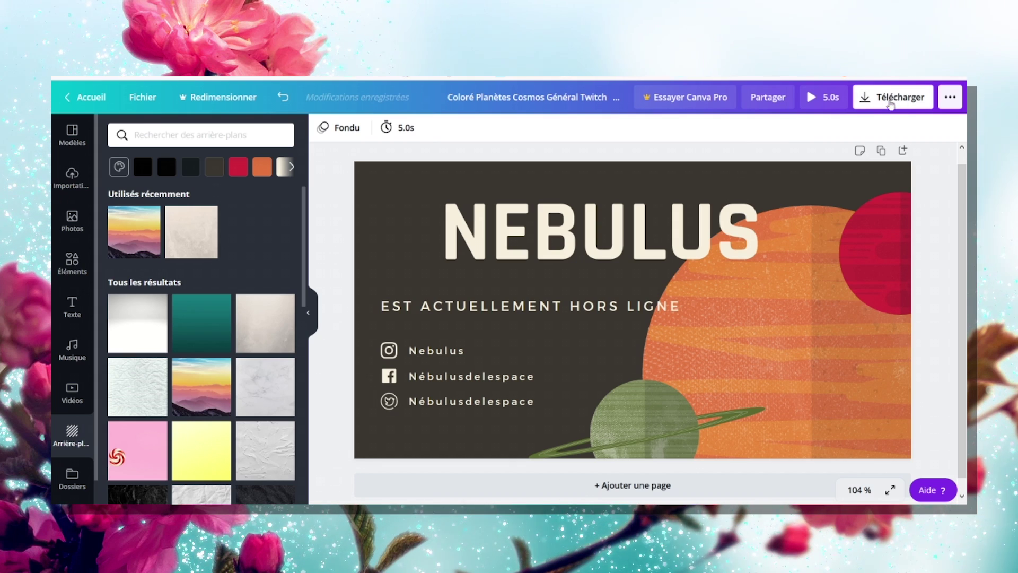
- Download the animated banner as a GIF file
click(871, 106)
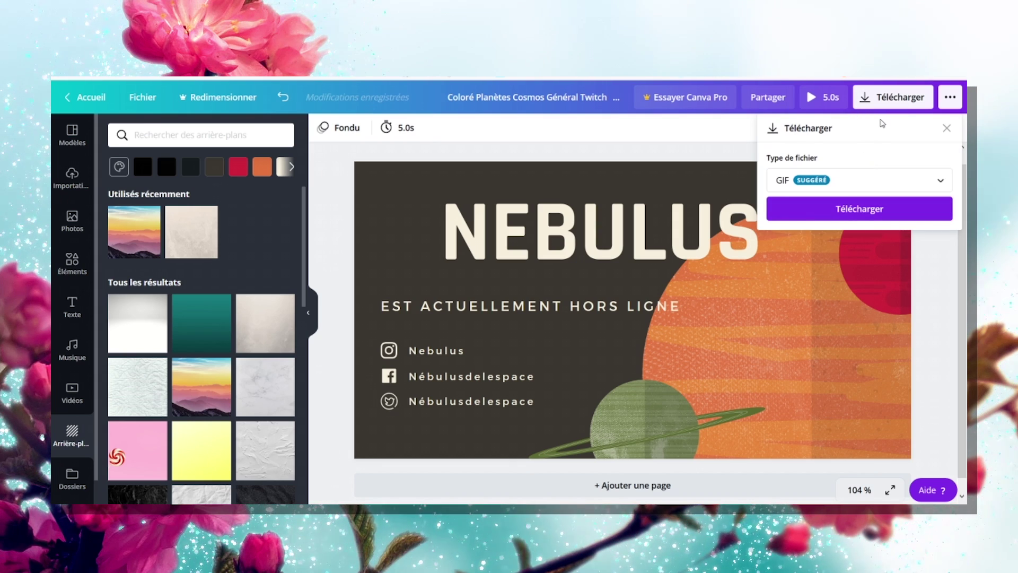
click(860, 213)
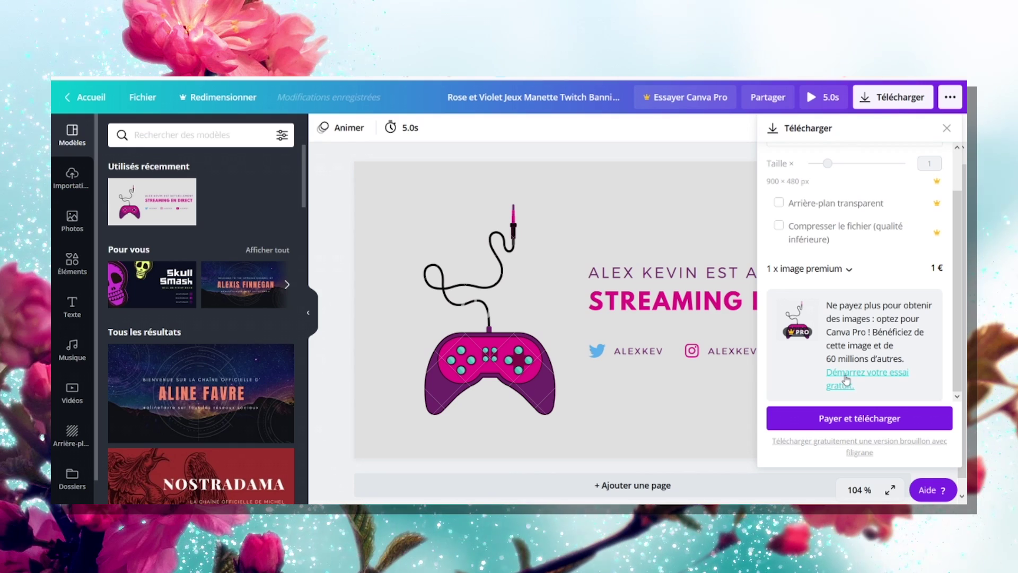
- Open the 30-day Canva Pro free trial offer and choose the monthly plan with PayPal as the payment method
click(863, 387)
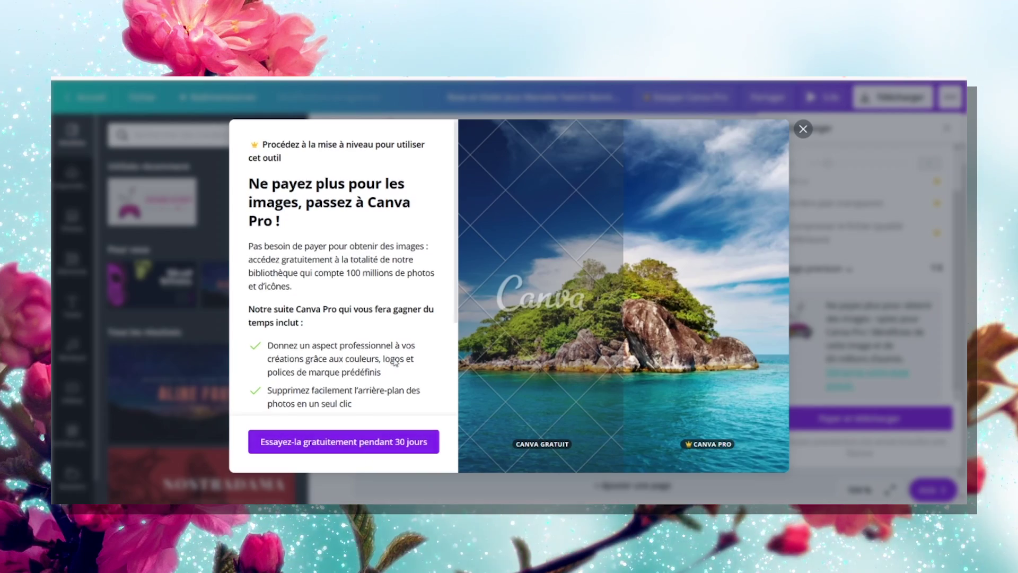
scroll(395, 362, down, 2)
click(387, 443)
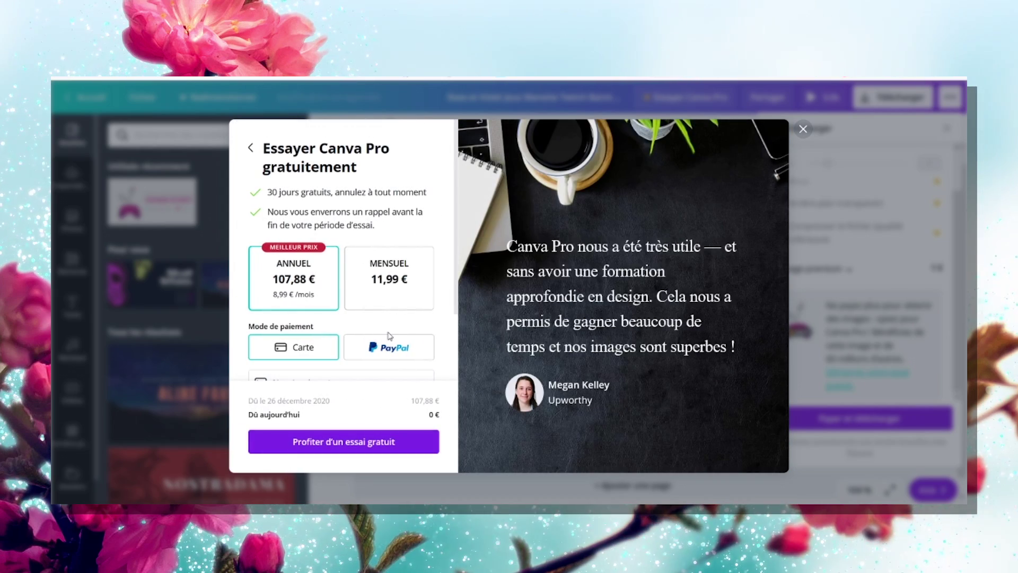
click(391, 295)
click(393, 347)
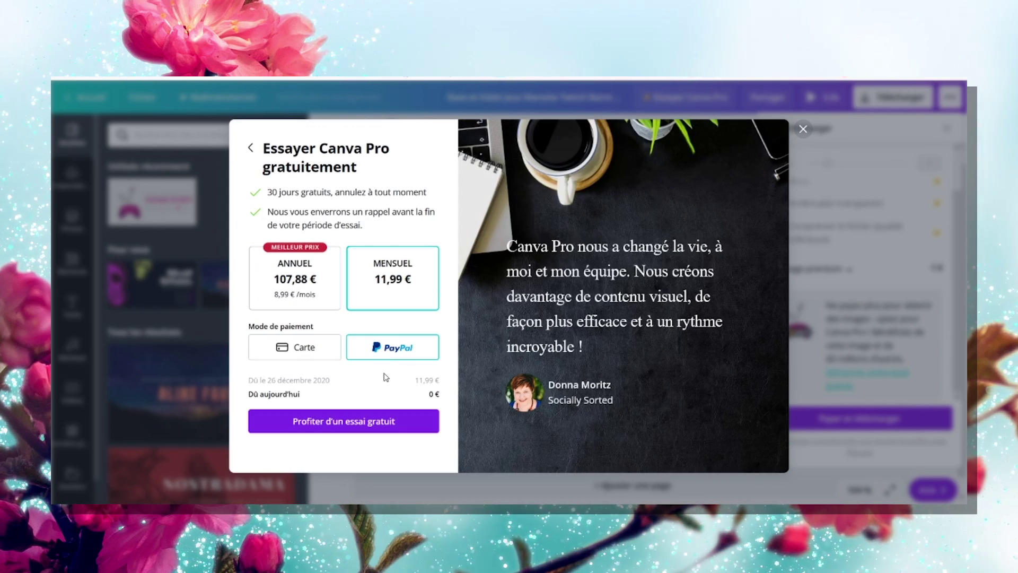
- Start the Canva Pro free trial and set the banner's PNG download to size 3 with transparent background and file compression
click(390, 422)
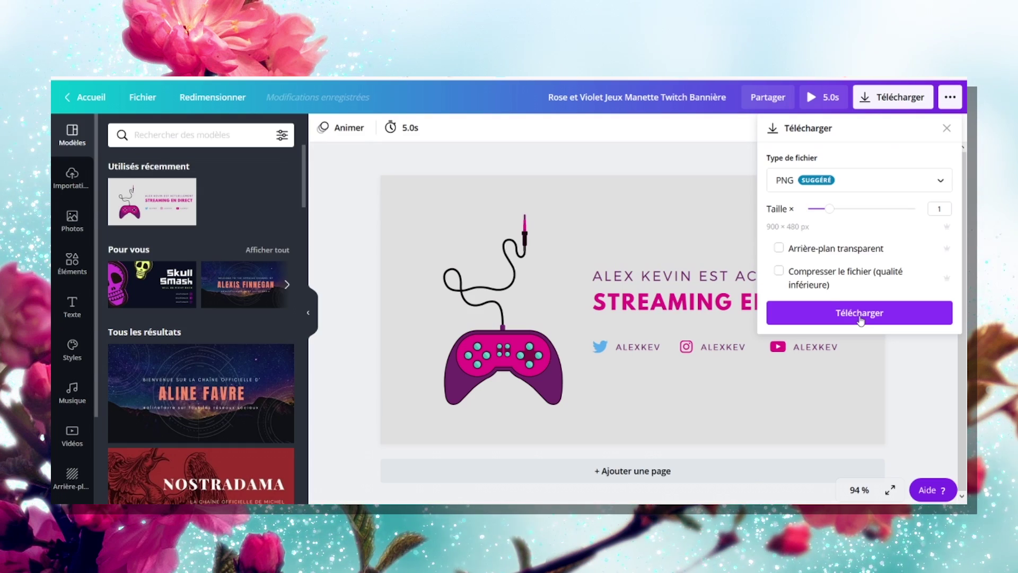
drag(829, 208, 926, 208)
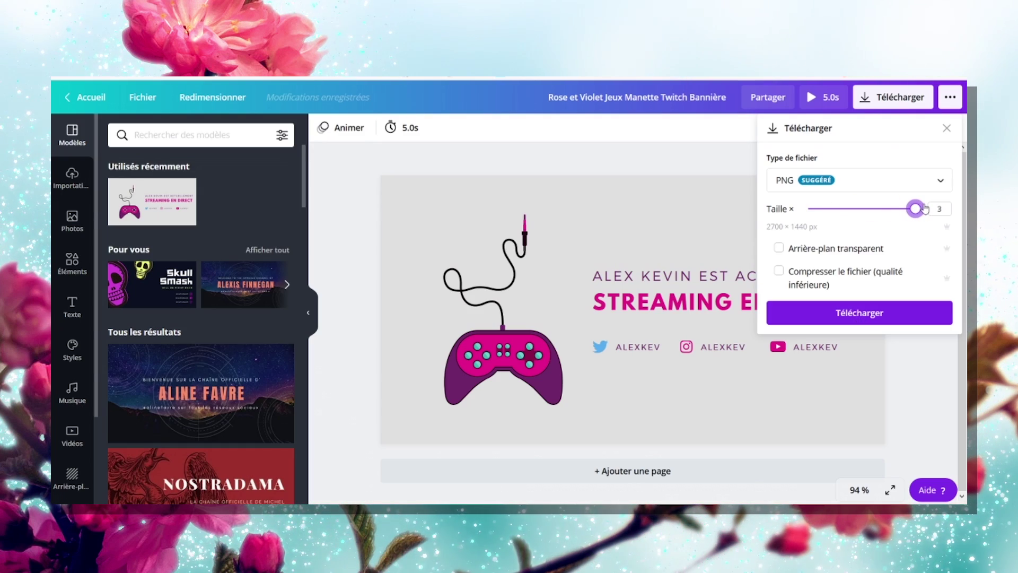
click(778, 249)
click(779, 275)
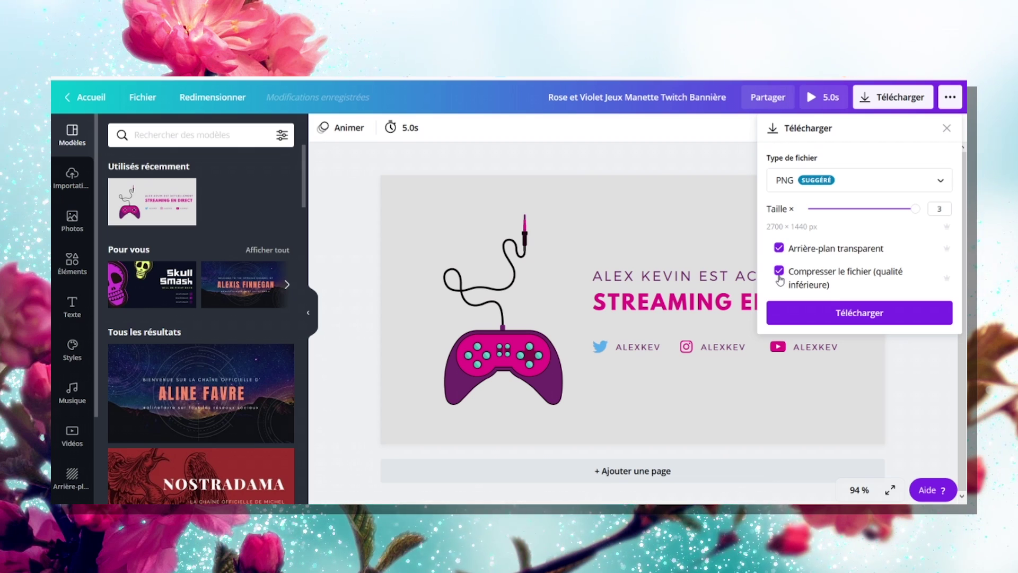
- Open the billing and teams section (Facturation et équipes) of the account settings
click(350, 158)
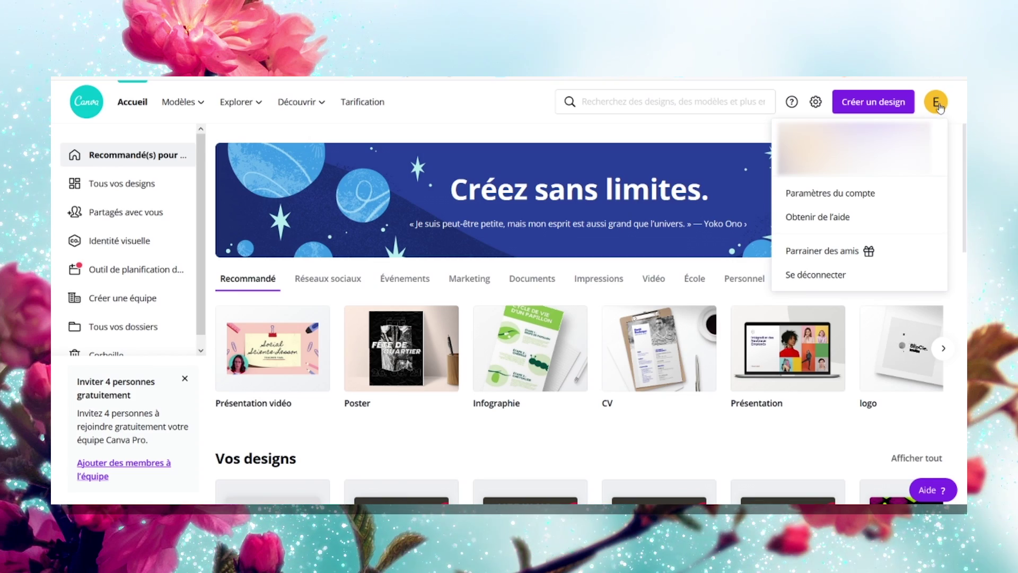
click(846, 199)
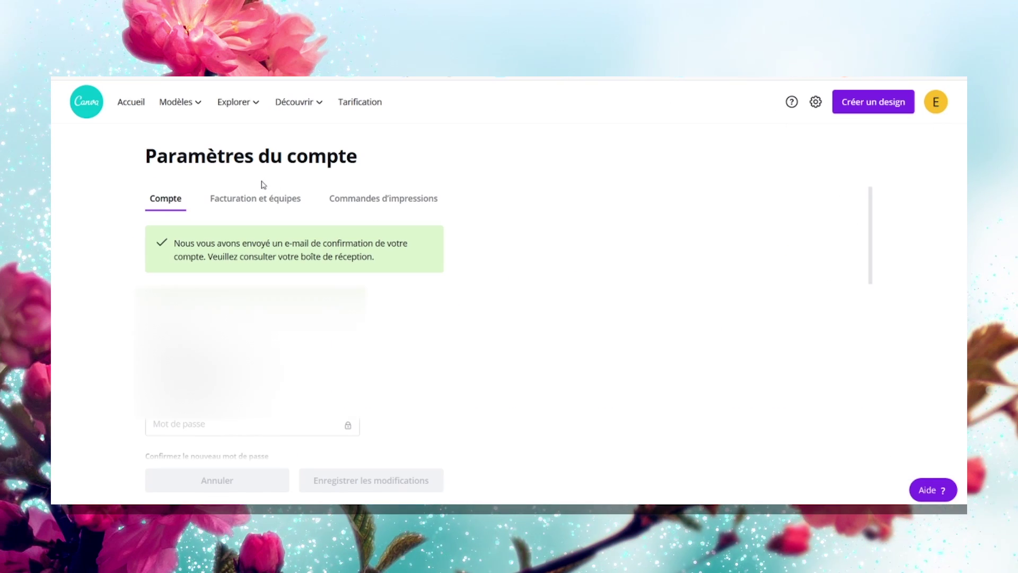
click(260, 205)
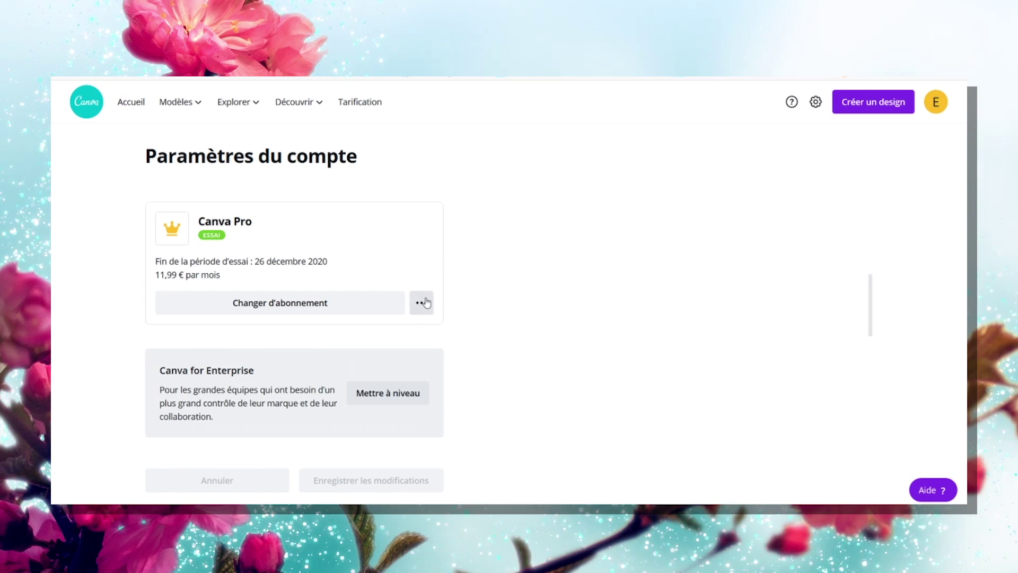
- Cancel the Canva Pro trial, giving "Je n'ai pas les moyens" as the reason and declining Canva Lite
click(422, 303)
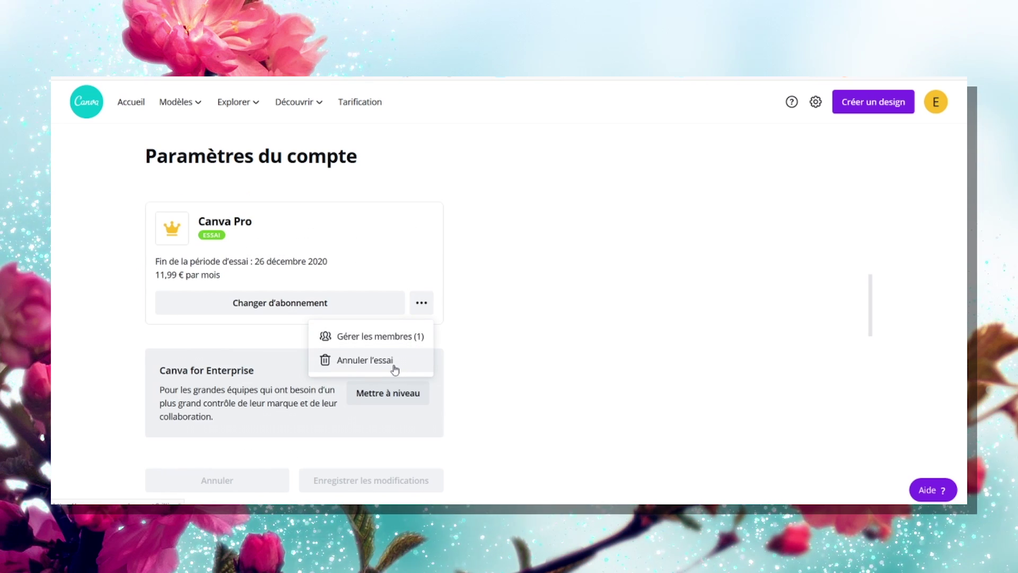
click(365, 360)
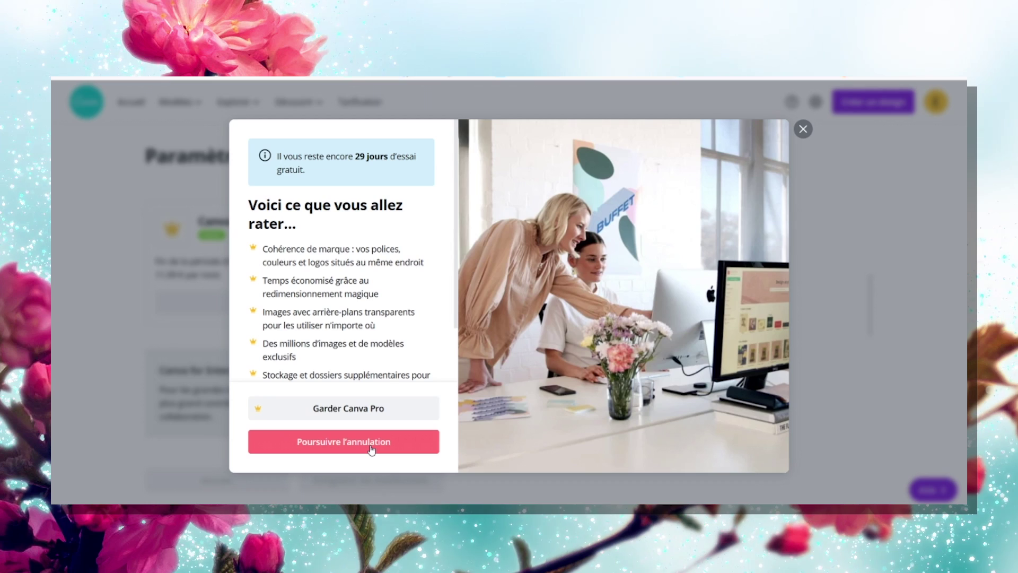
click(372, 448)
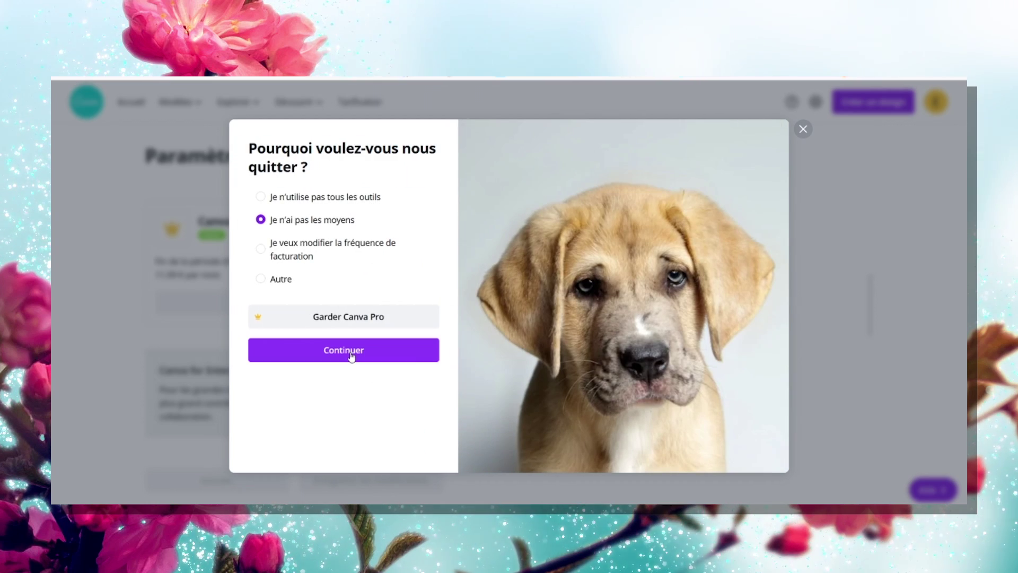
click(351, 355)
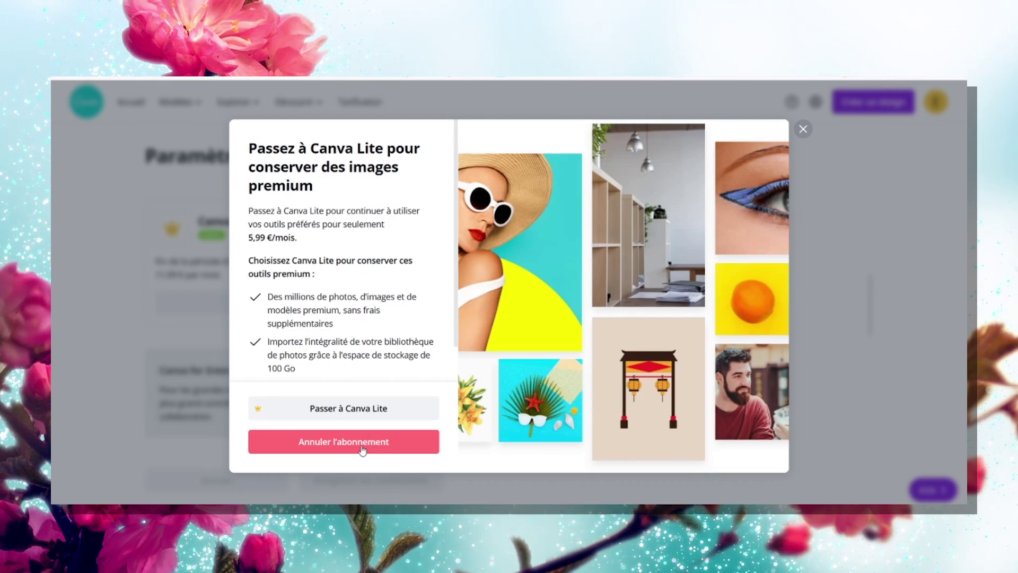
click(362, 449)
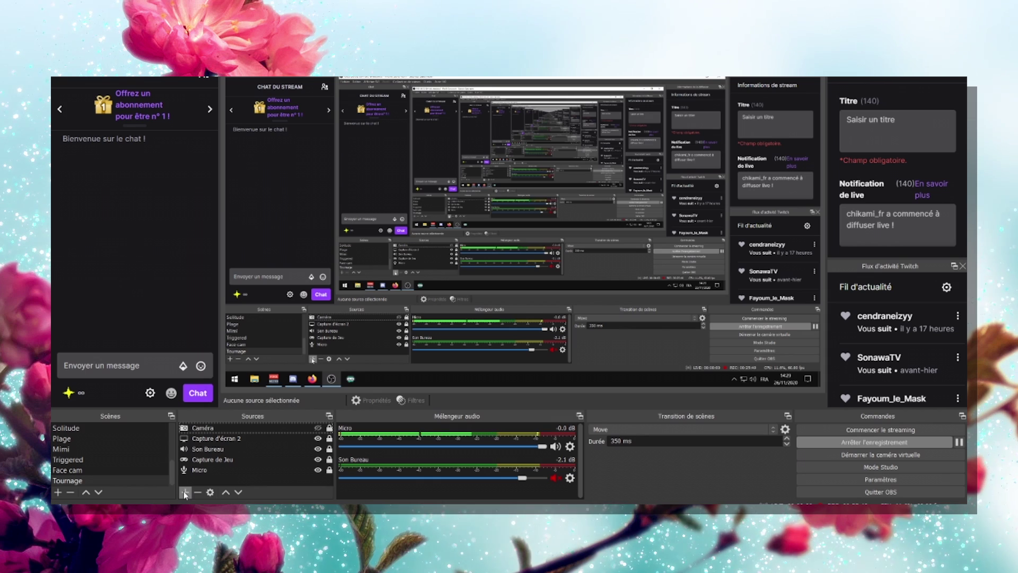
- Switch to OBS, add a visible image source named "Overlay 2" and browse for its image file
click(185, 492)
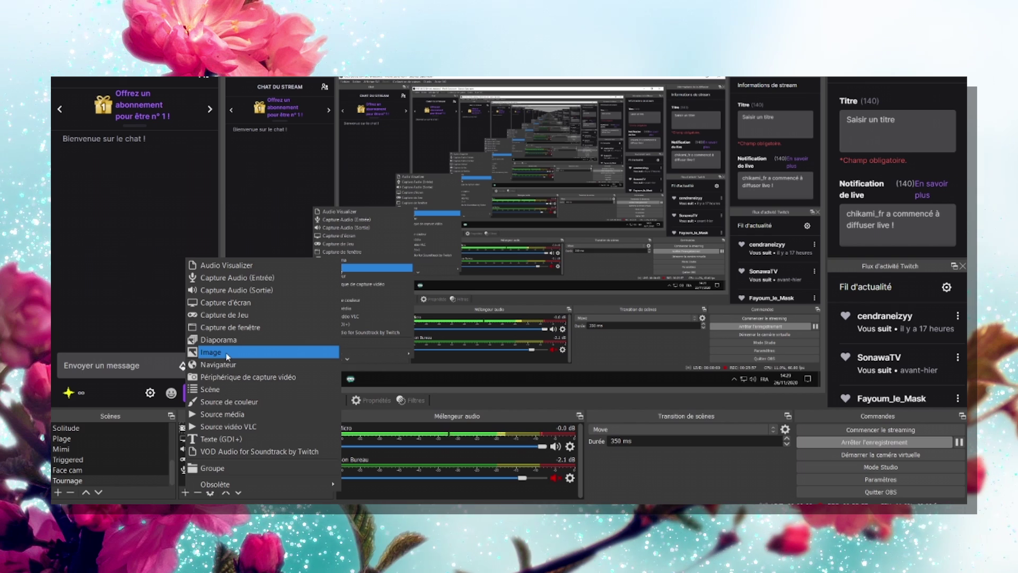
click(233, 414)
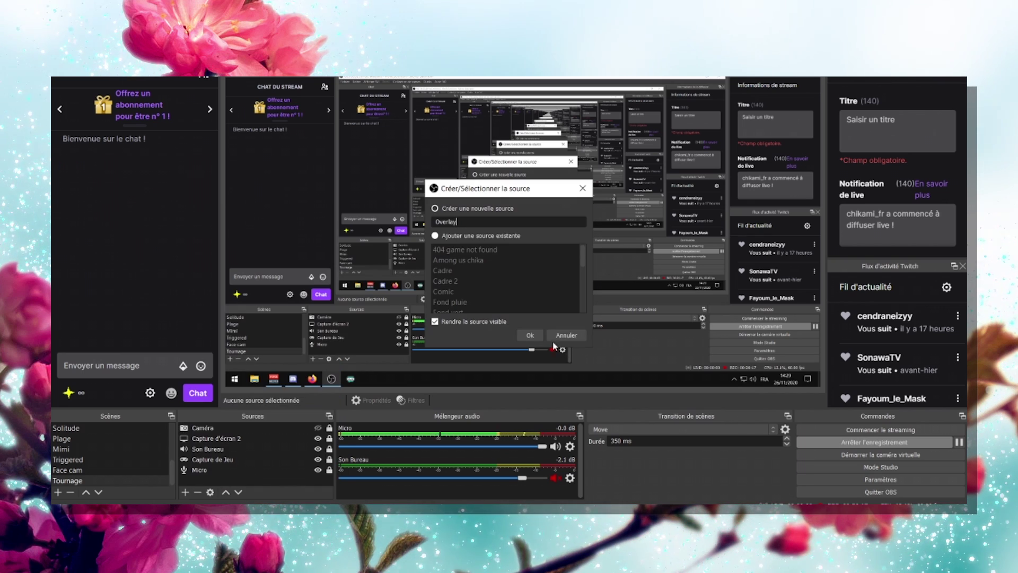
text(2)
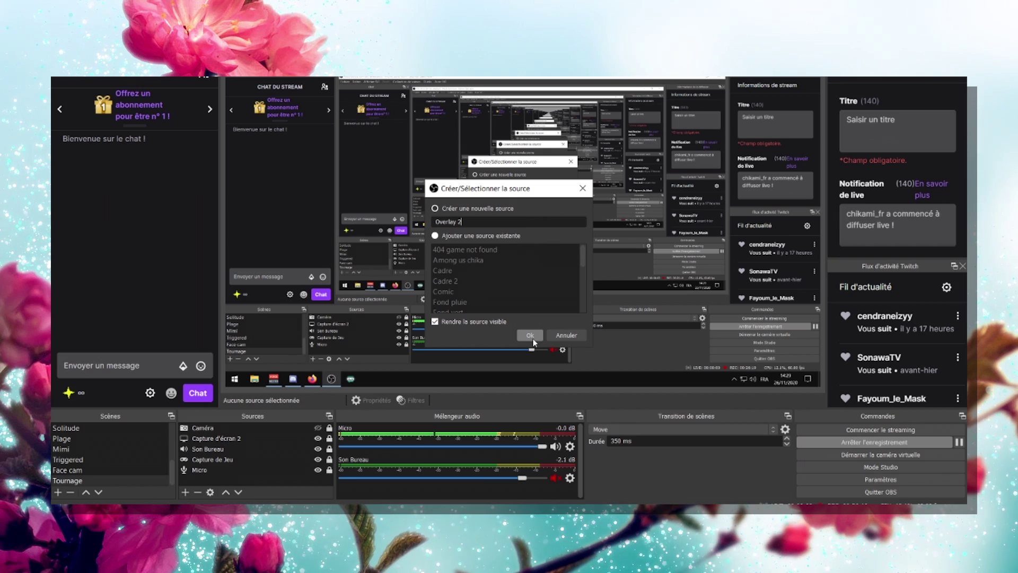
click(532, 337)
click(377, 333)
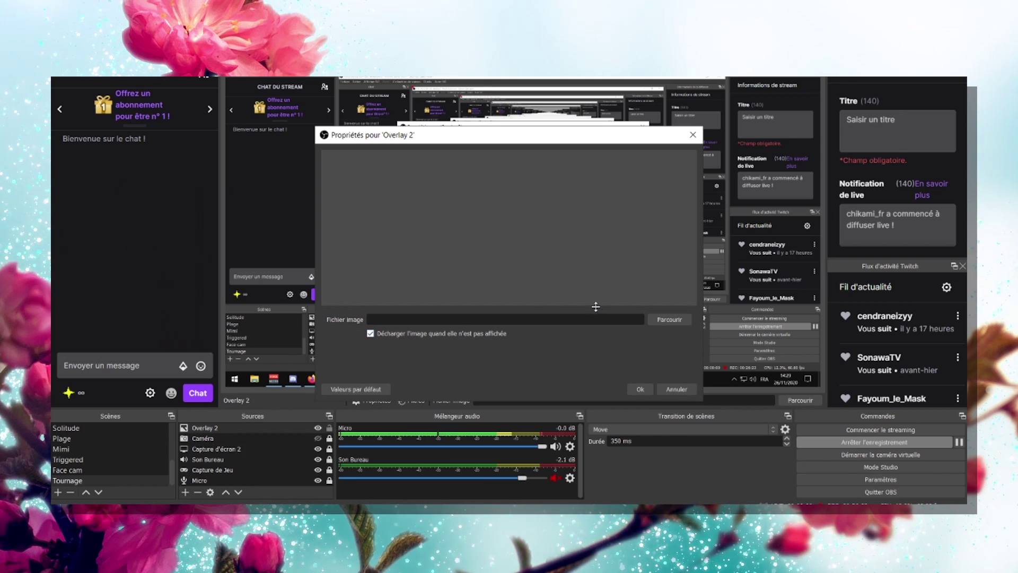
click(669, 319)
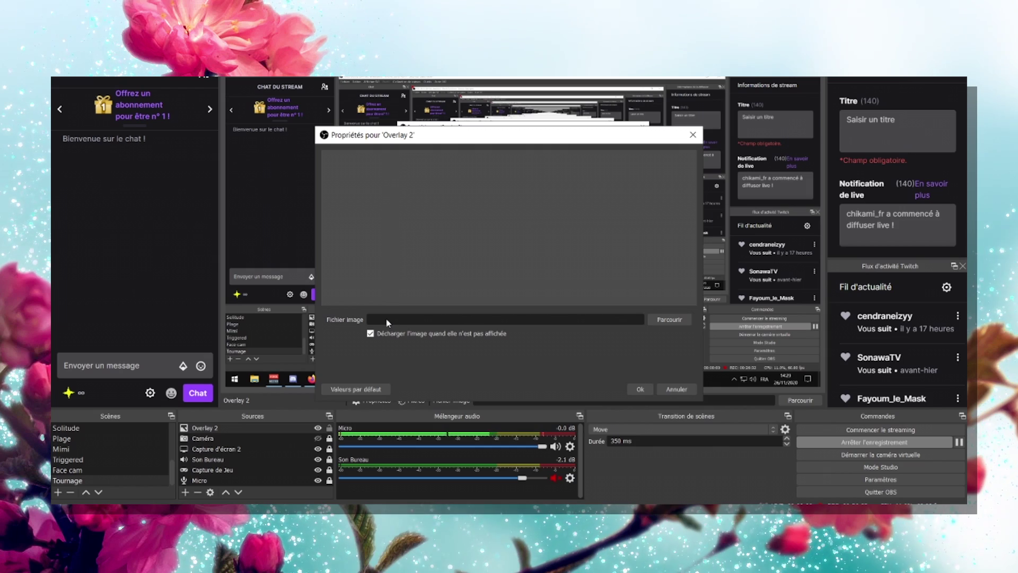
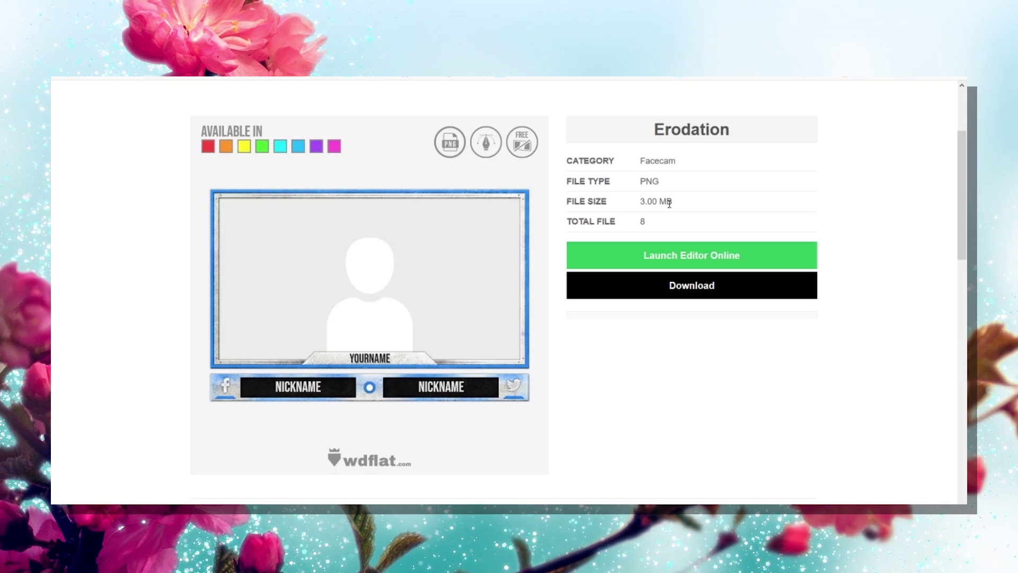
- Switch to the WDFlat page of the Erodation facecam, check its file type and launch its online editor
double_click(658, 182)
click(659, 181)
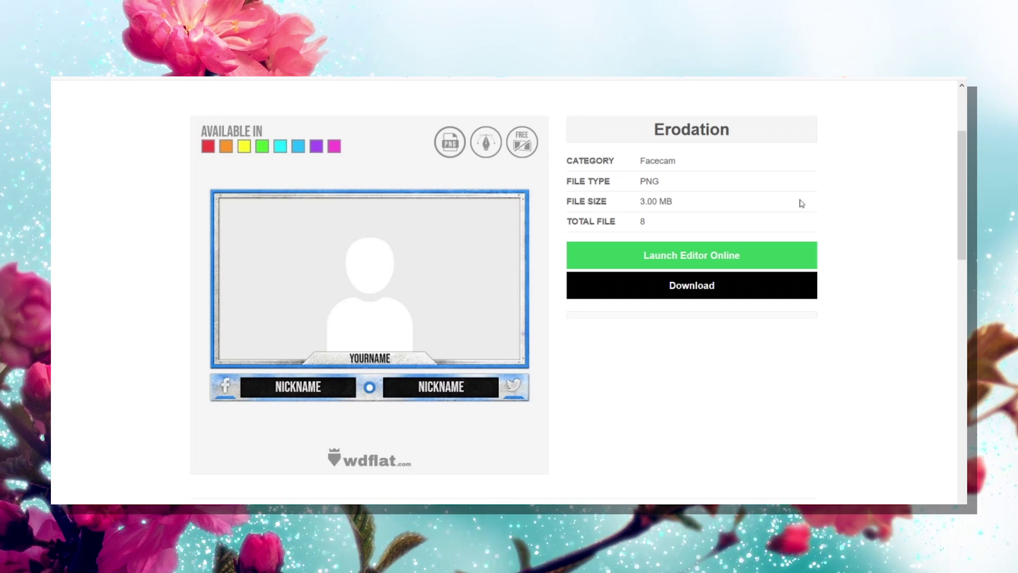
click(739, 256)
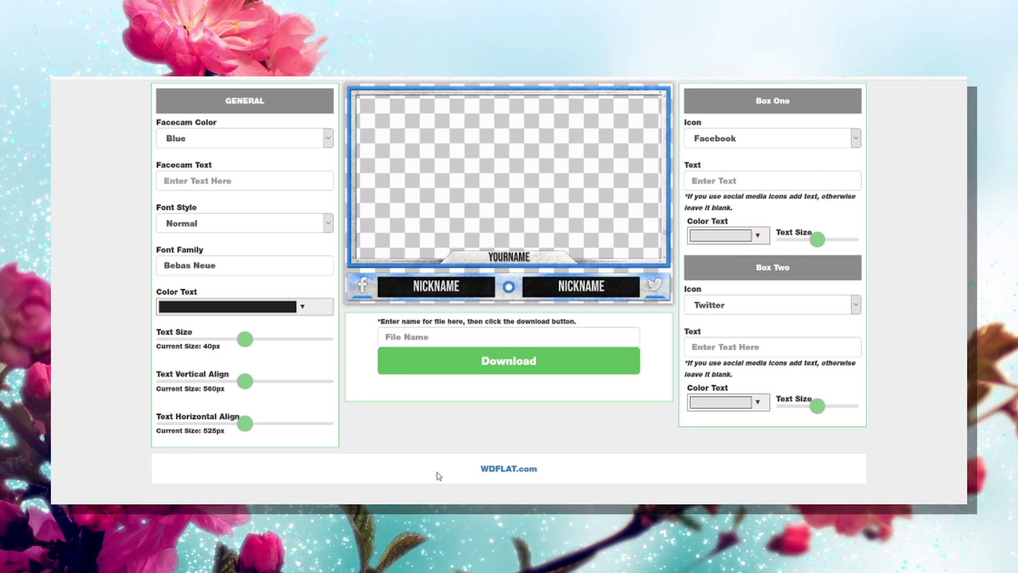
- Set the facecam color to Green, its text to "Chikami" and the text size to 47px
click(270, 139)
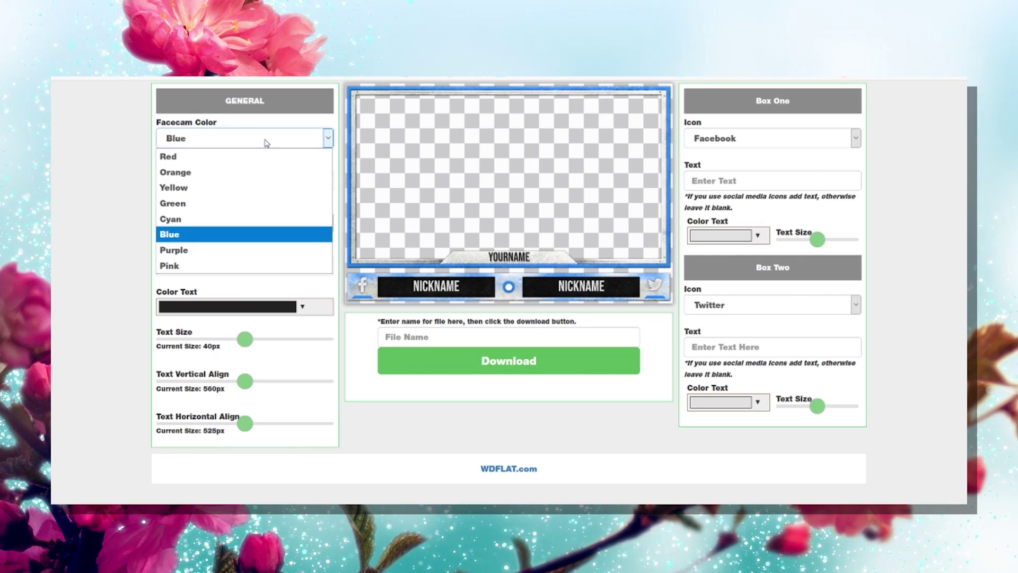
click(180, 199)
click(244, 180)
text(Chikami)
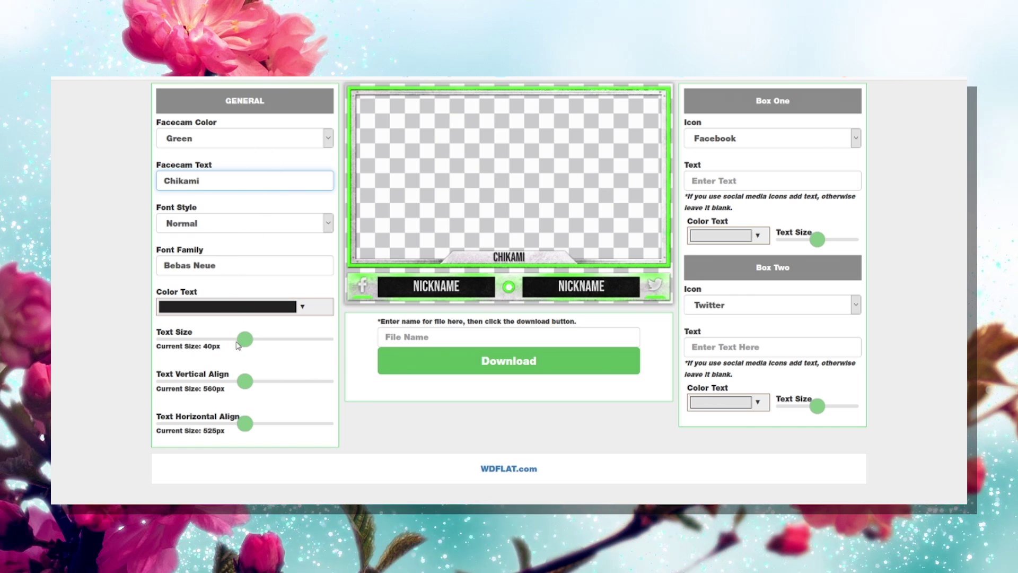
drag(244, 340, 276, 345)
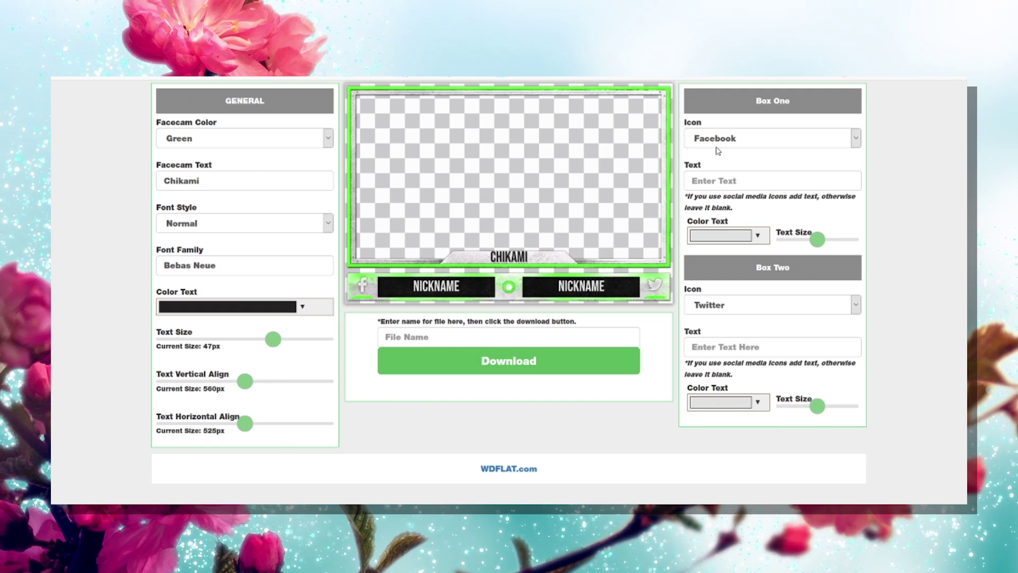
- Set the Box One icon to Youtube and download the facecam overlay with the file name "webcam"
click(756, 141)
click(720, 265)
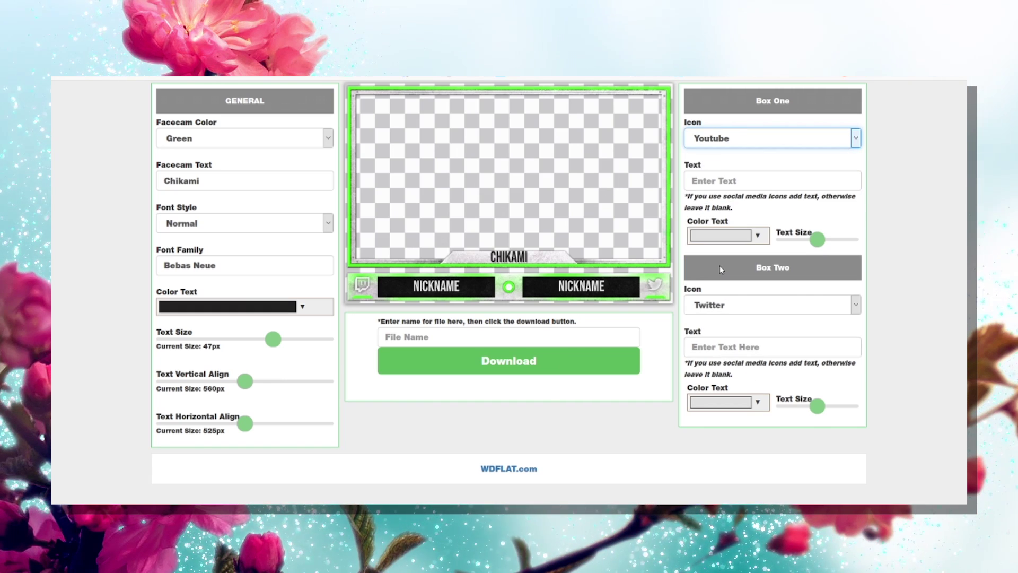
click(546, 339)
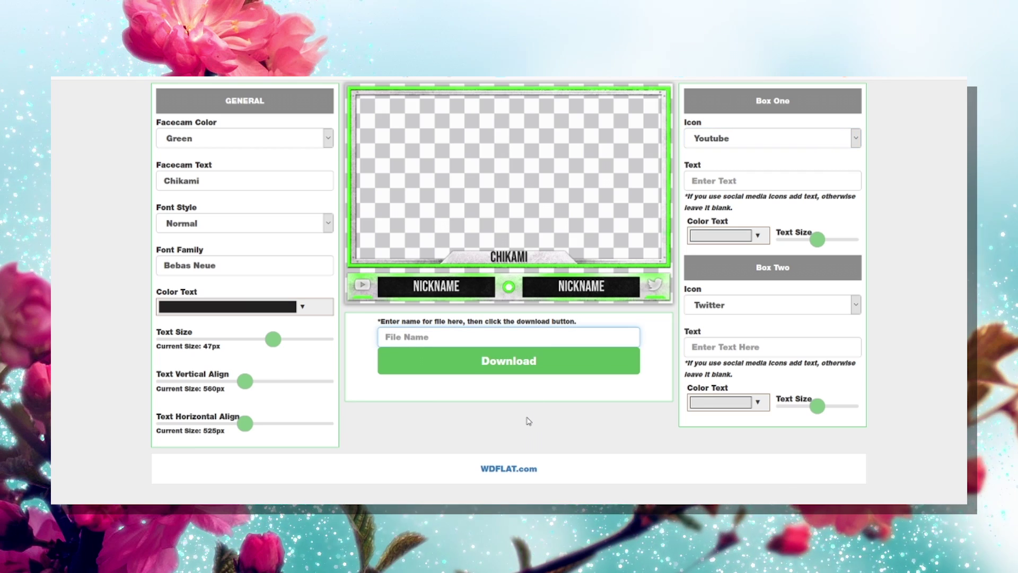
text(webcam)
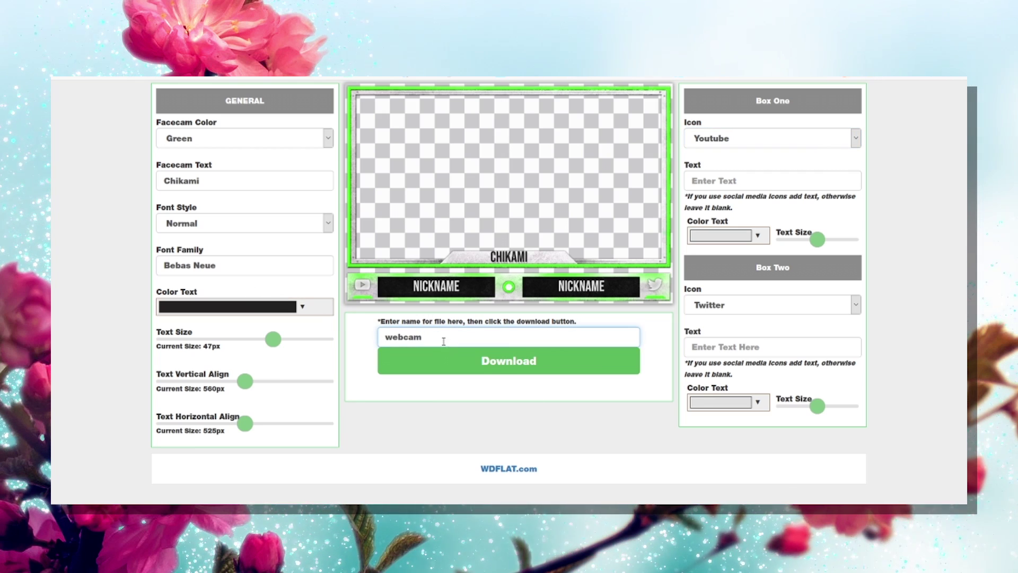
click(442, 366)
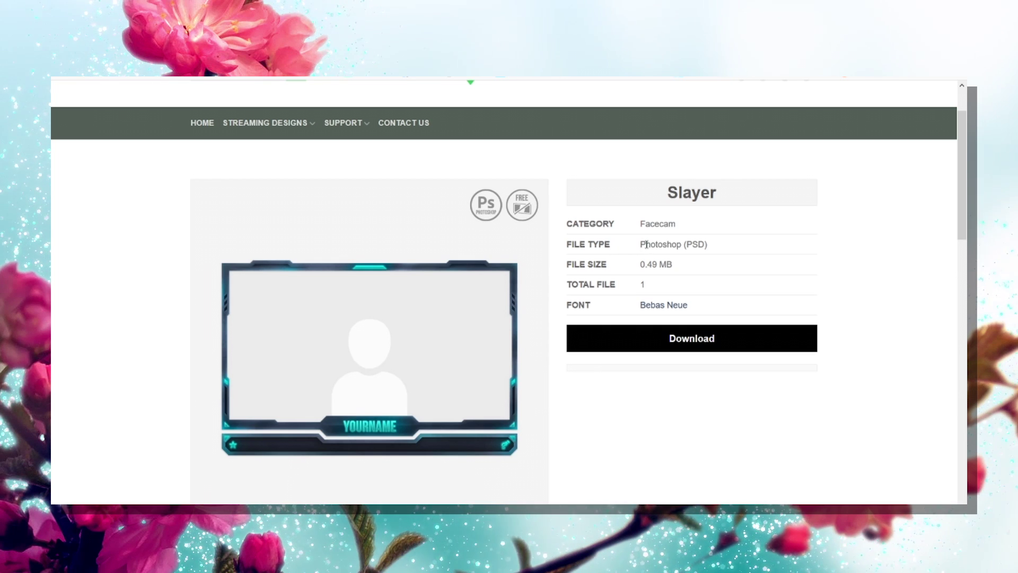
- Switch to the Slayer facecam page, check its file type and download the template
drag(653, 244, 705, 243)
click(689, 245)
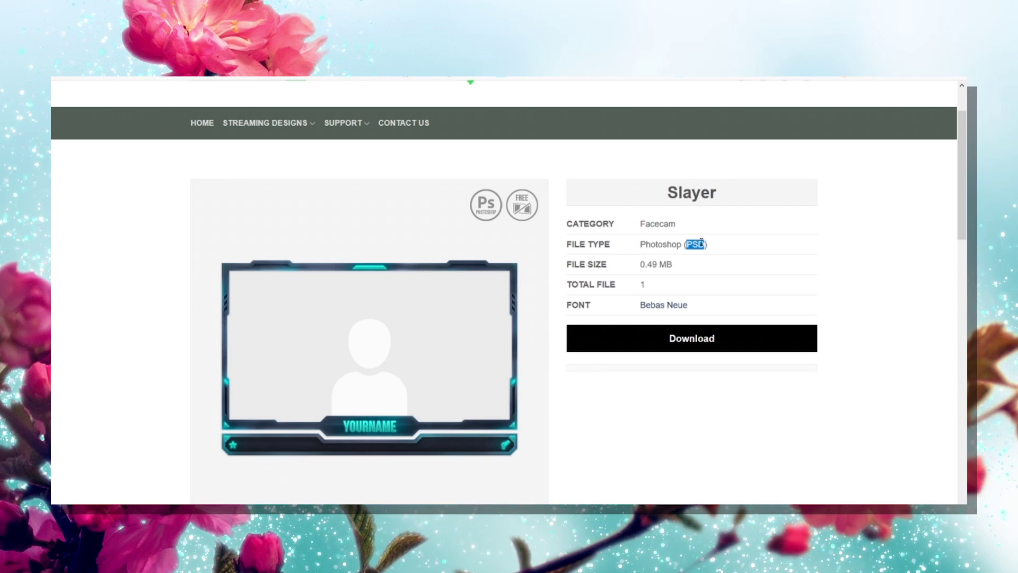
click(686, 345)
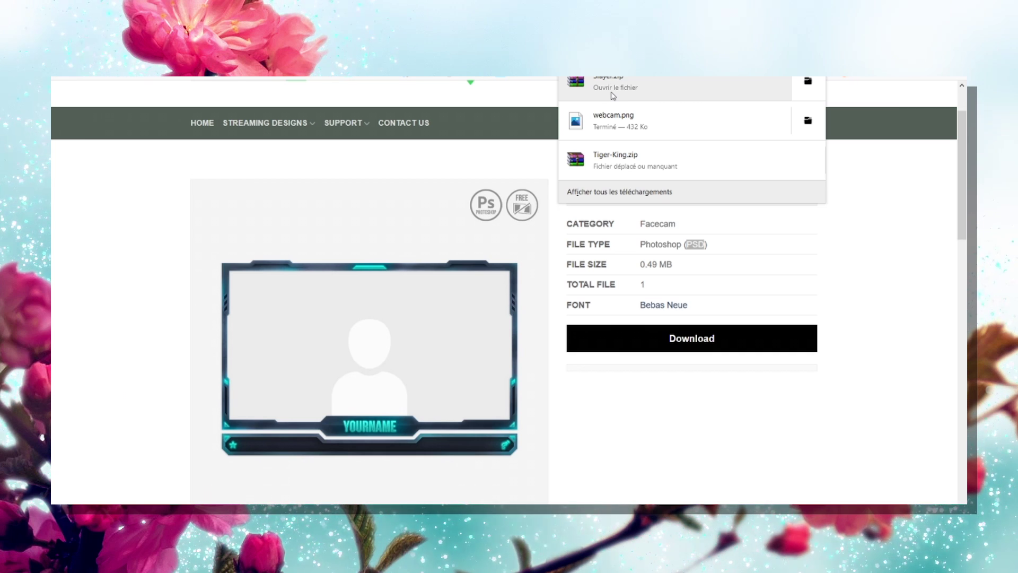
- Open the downloaded Slayer.zip archive and extract Slayer.psd from its Facecam folder into the "Overlay vidéo" folder
click(660, 87)
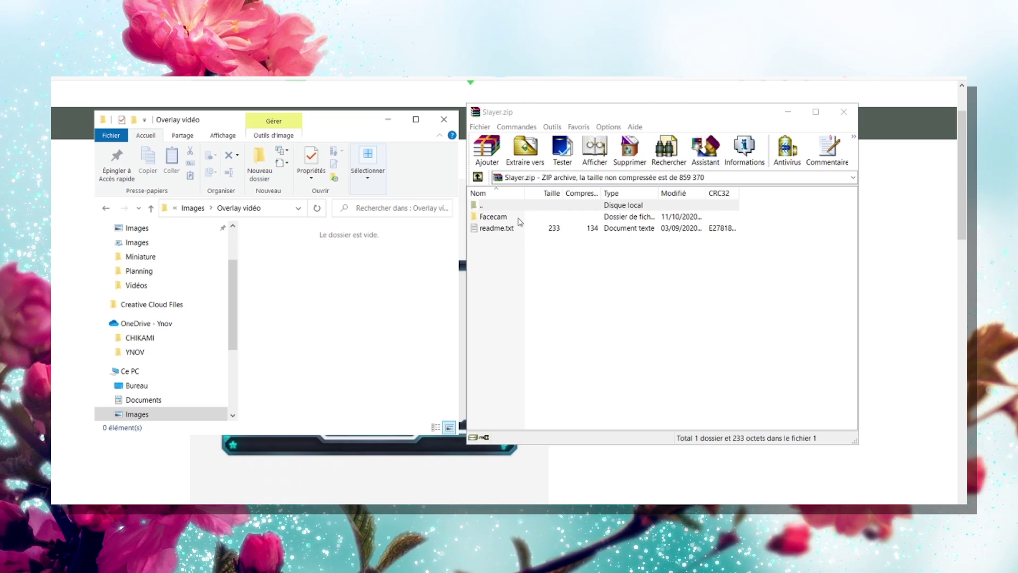
click(518, 218)
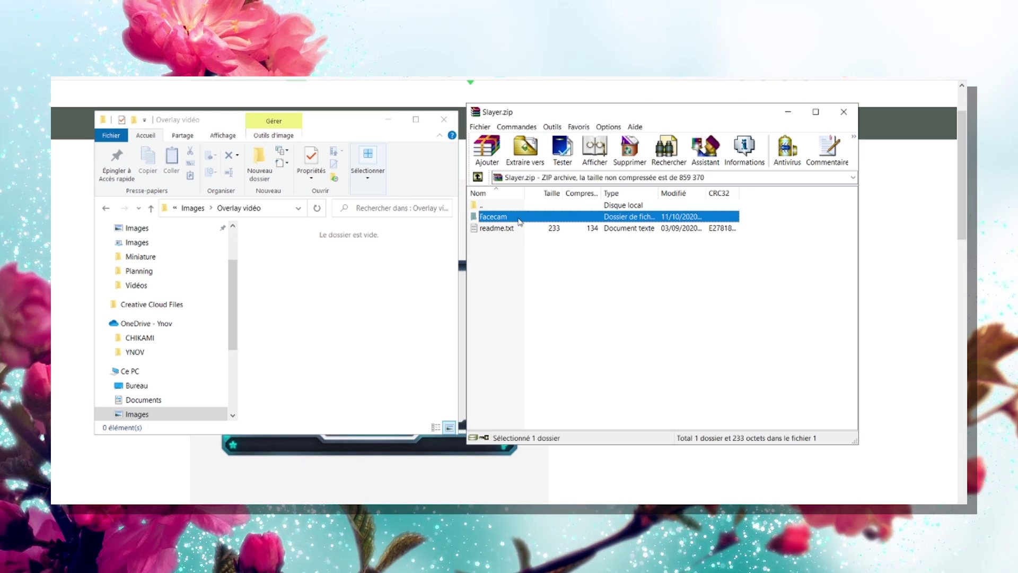
double_click(520, 218)
drag(499, 221, 342, 308)
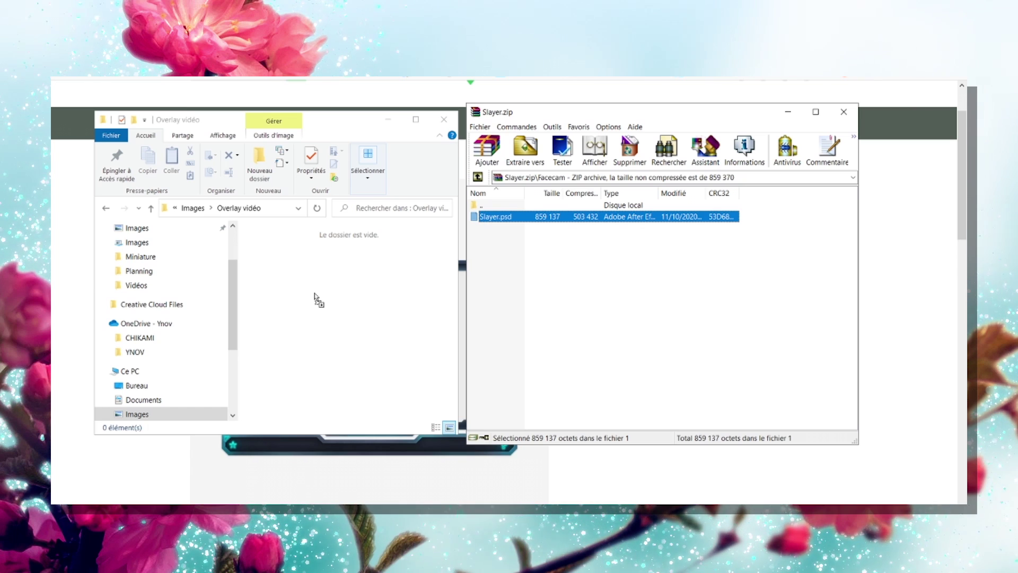
drag(315, 294, 314, 291)
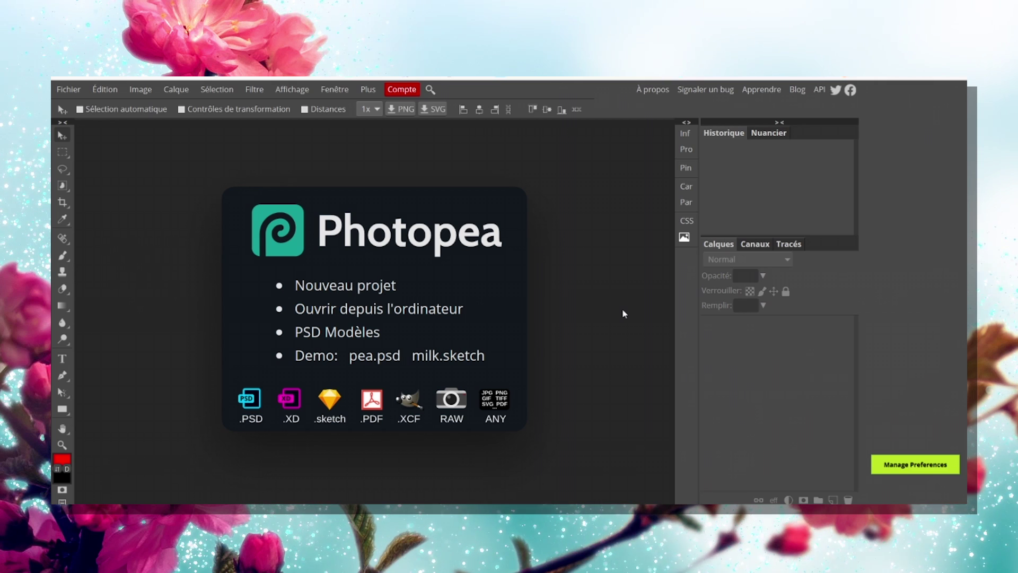
- Open webcam.psd and Slayer.psd from the computer and show the Slayer.psd document
click(73, 92)
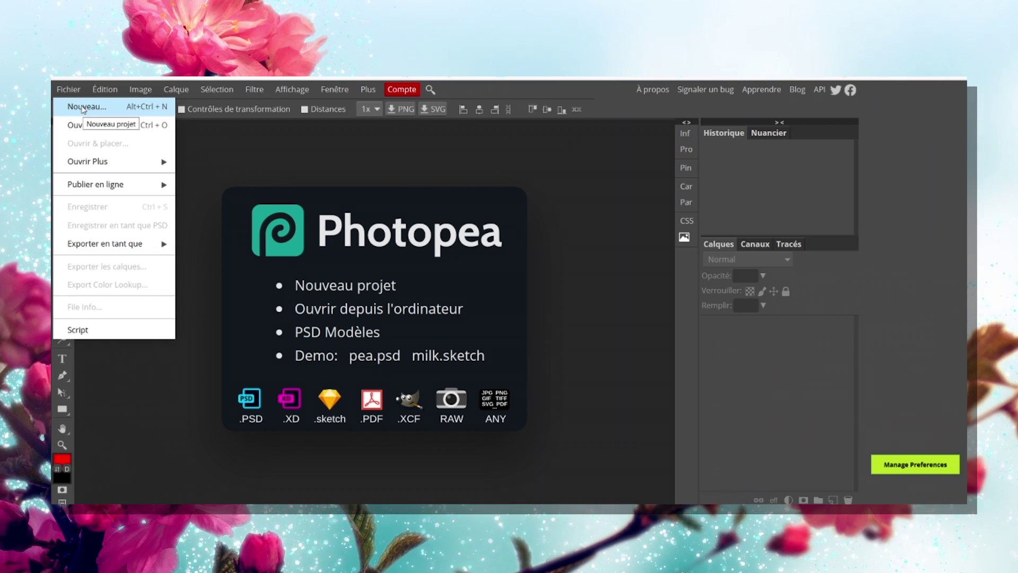
click(84, 108)
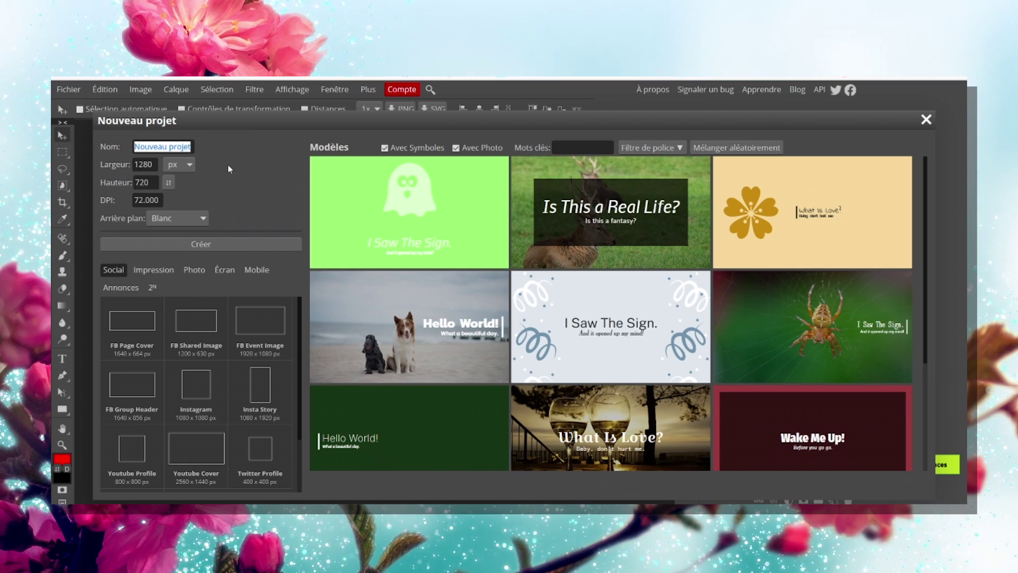
click(64, 92)
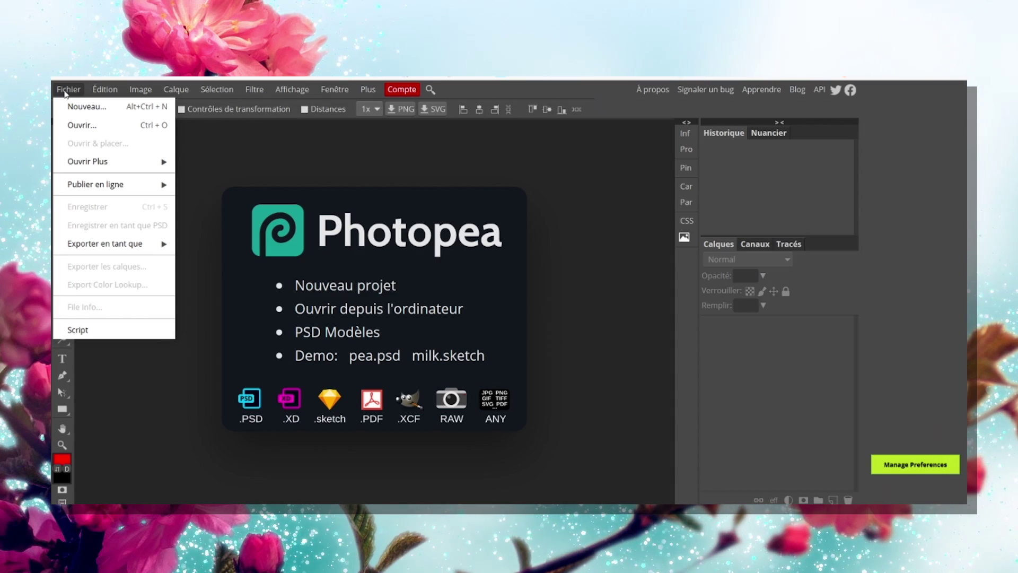
click(87, 126)
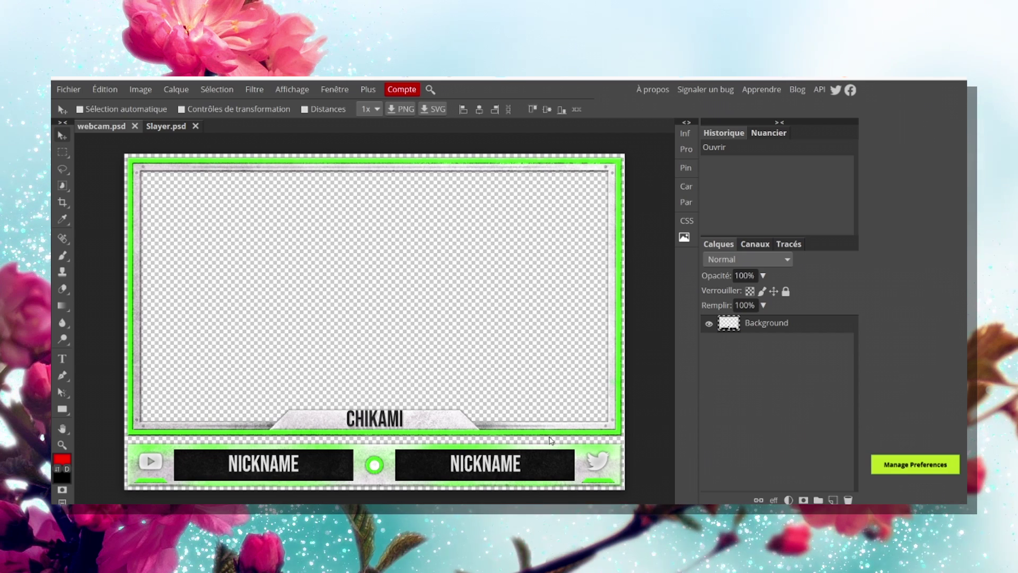
click(164, 127)
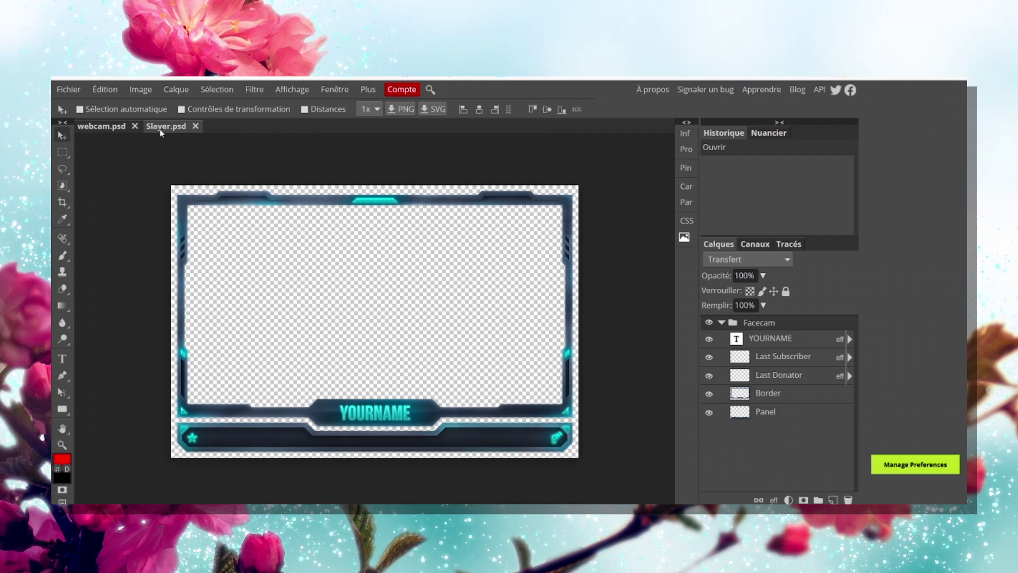
- Examine the Last Subscriber, Last Donator, Border and Panel layers and the name text layer in the Facecam group
click(769, 342)
click(774, 359)
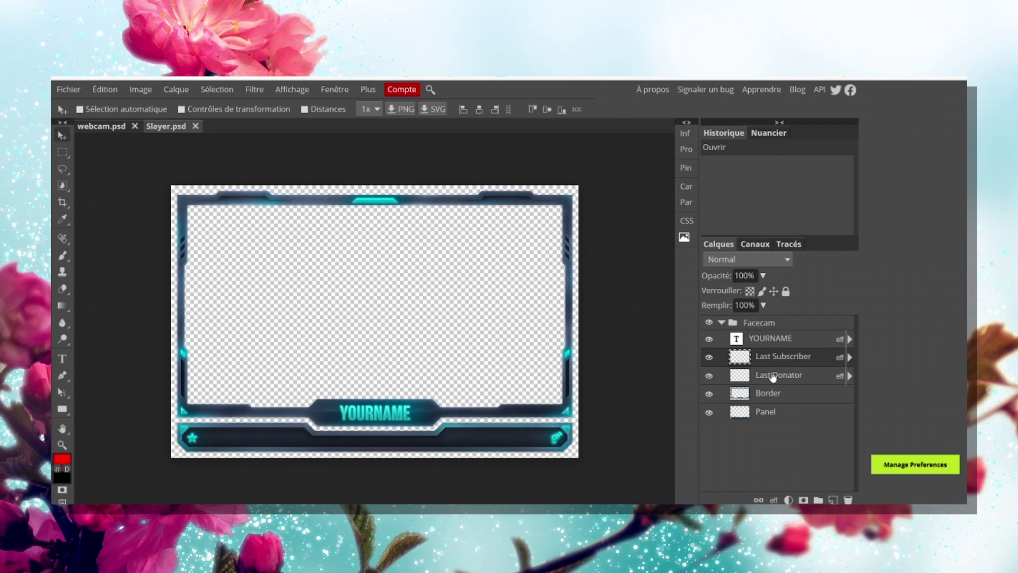
click(772, 375)
click(764, 404)
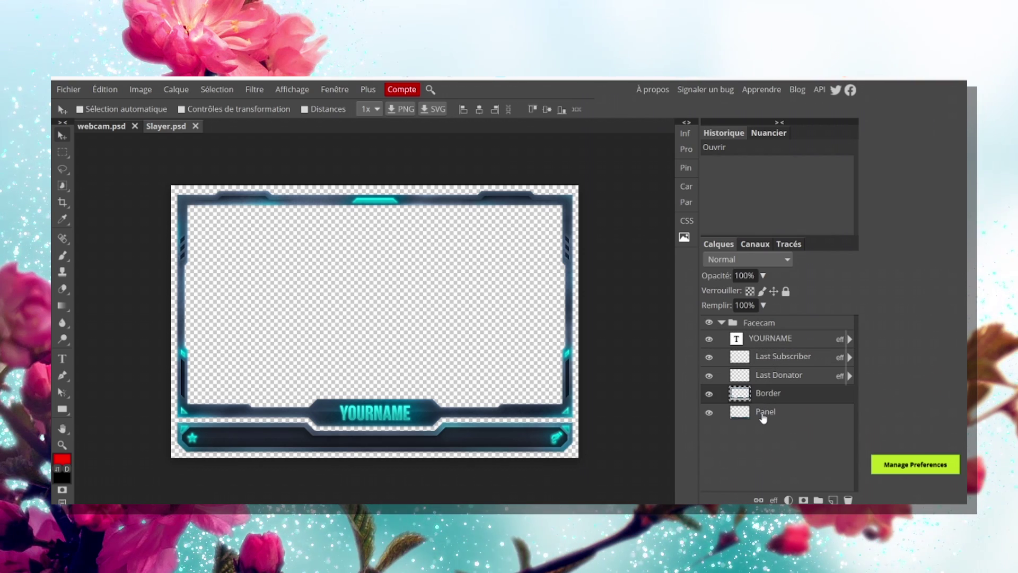
click(765, 414)
- Replace the "YOURNAME" text on the facecam's name plate with "Chikami"
click(767, 342)
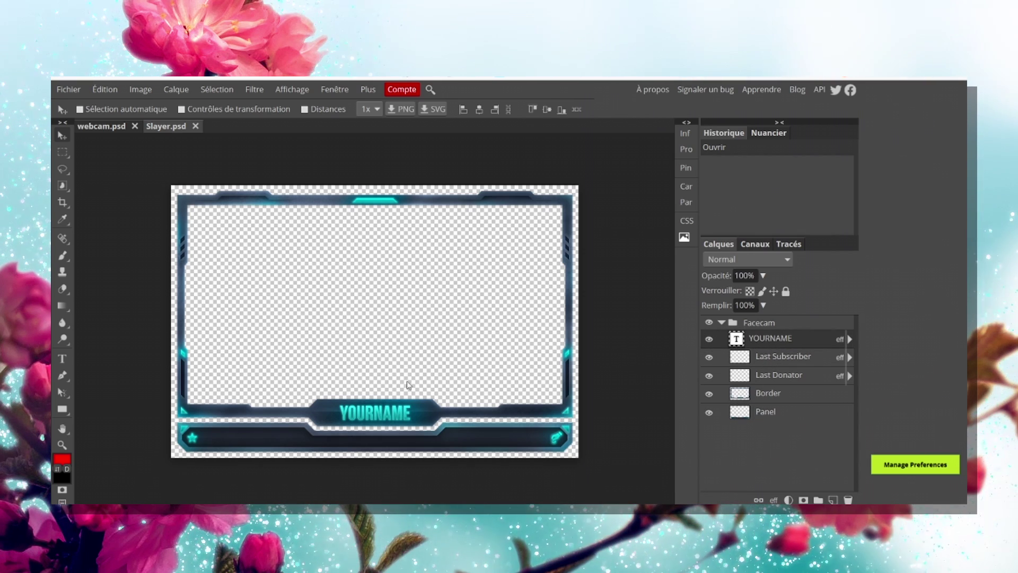
click(63, 359)
drag(413, 413, 319, 411)
text(Chikami)
click(606, 376)
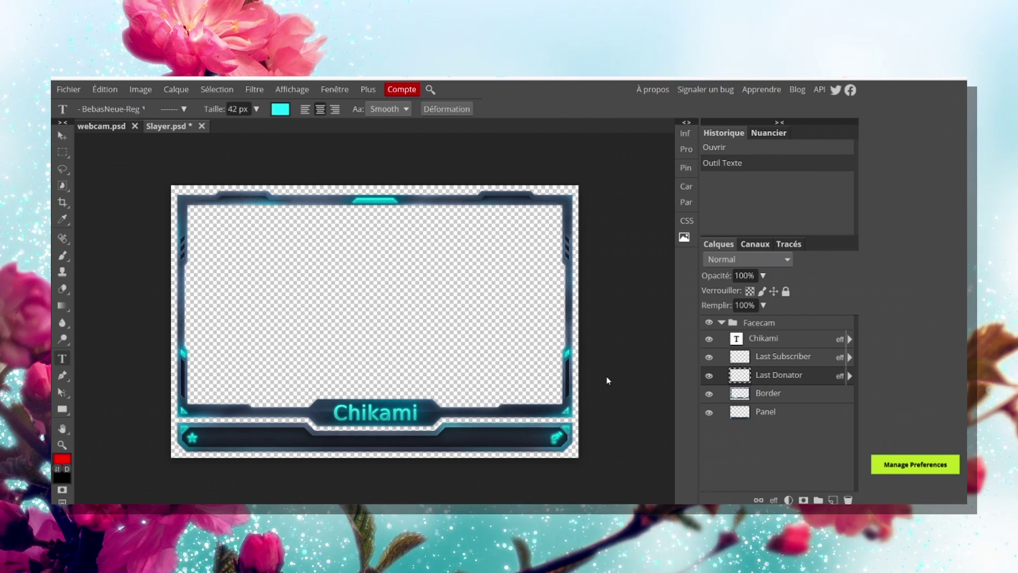
- Try shifting the Last Donator layer's icon slightly to the left with the Move tool
click(776, 340)
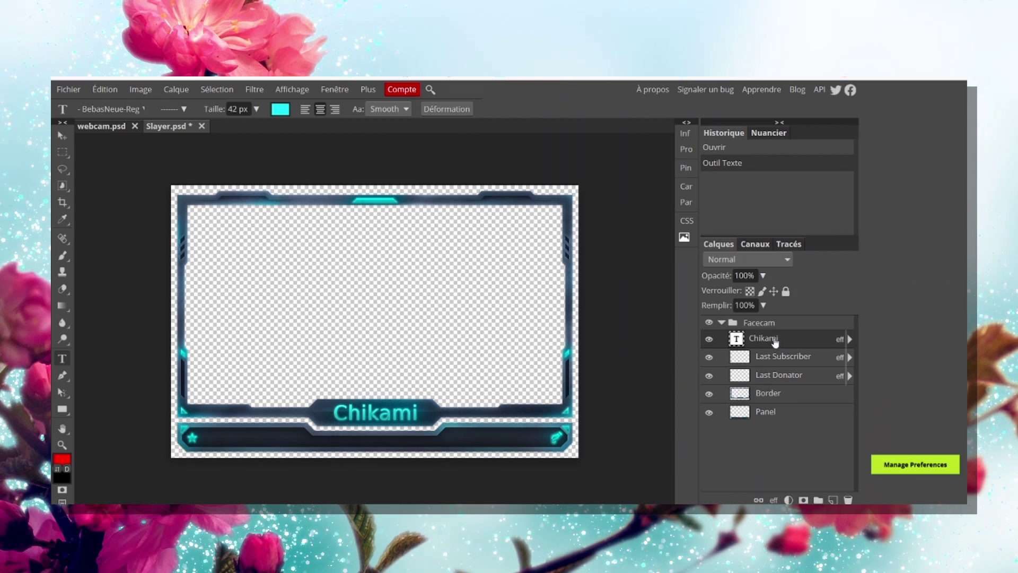
click(770, 358)
click(761, 376)
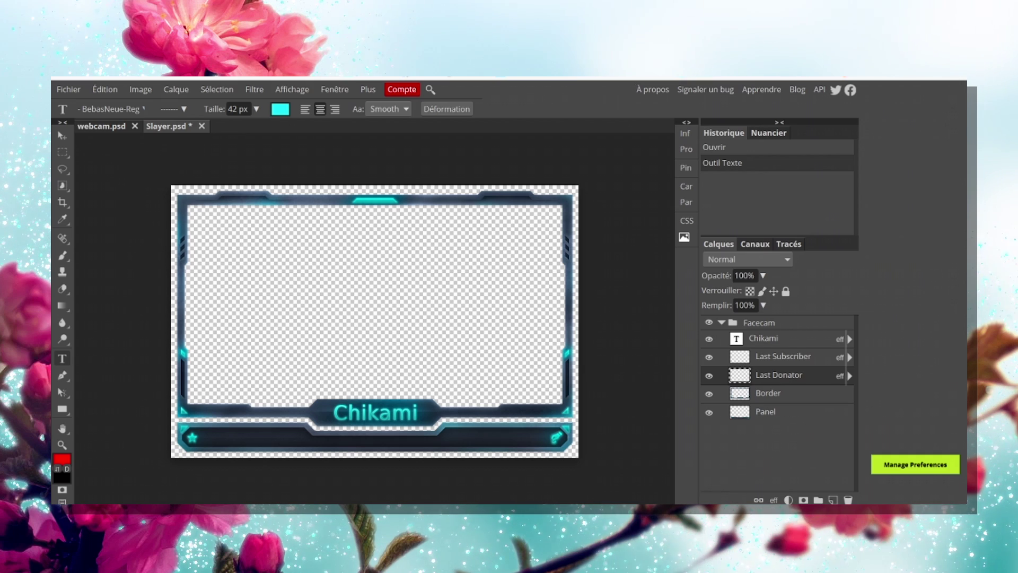
click(62, 135)
key(shift+Left)
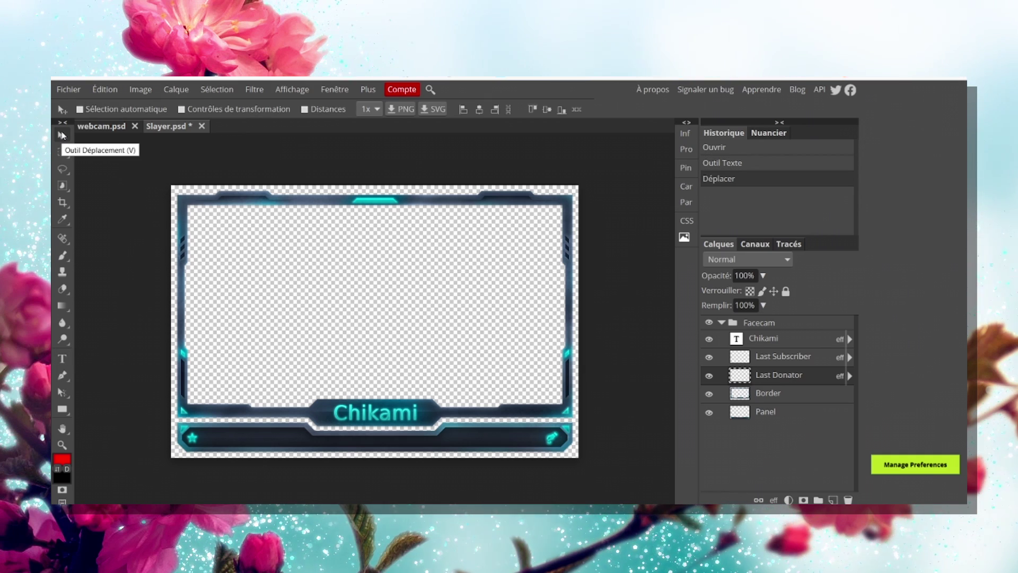
mouse_move(558, 439)
mouse_down()
mouse_move(490, 365)
mouse_move(439, 330)
mouse_move(558, 439)
mouse_up()
- Try out the rectangular and lasso selection tools on the facecam
click(63, 152)
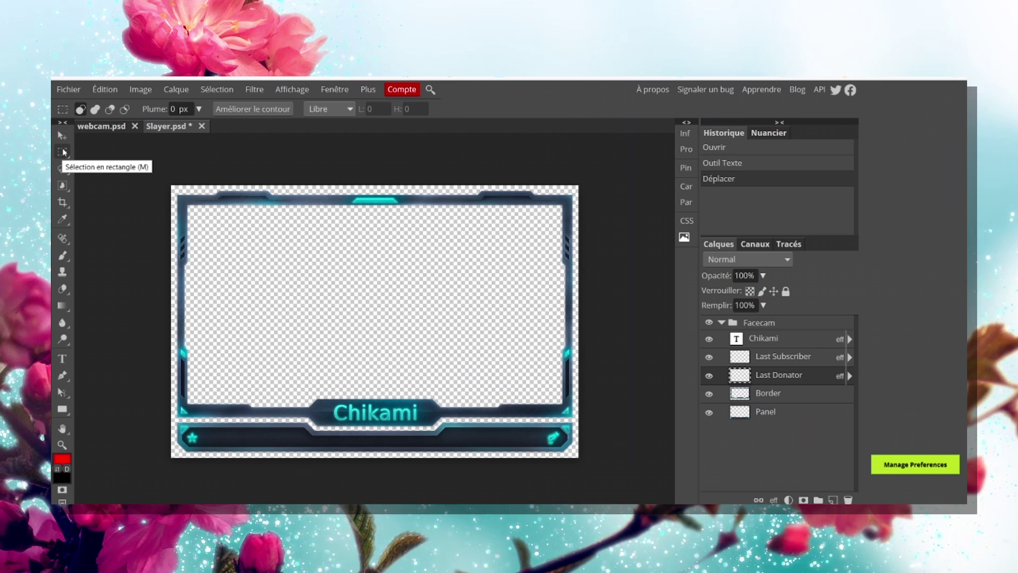
click(63, 154)
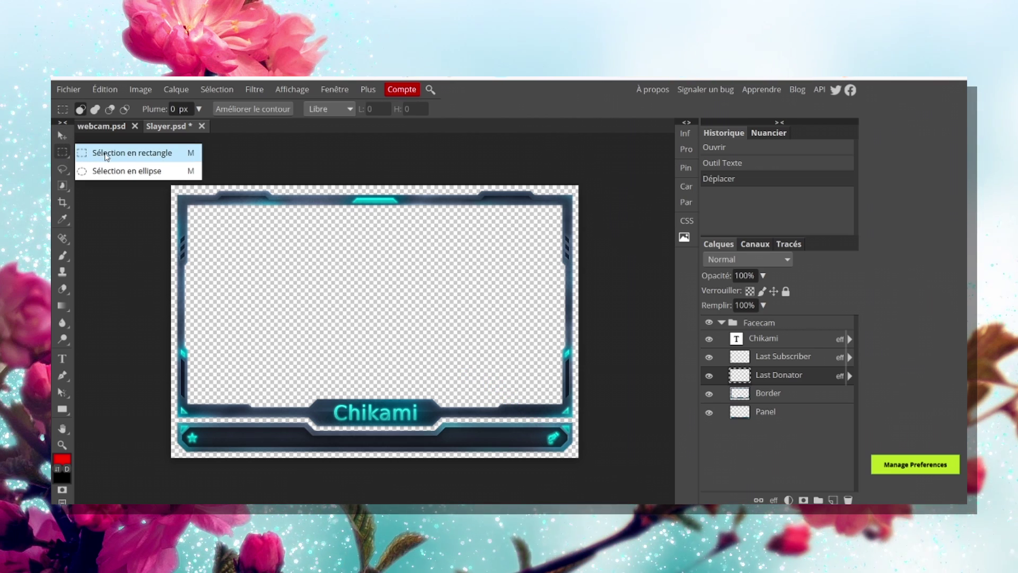
click(62, 169)
- Sample the star icon's teal with the Eyedropper and try a freehand Brush stroke inside the facecam frame
click(62, 218)
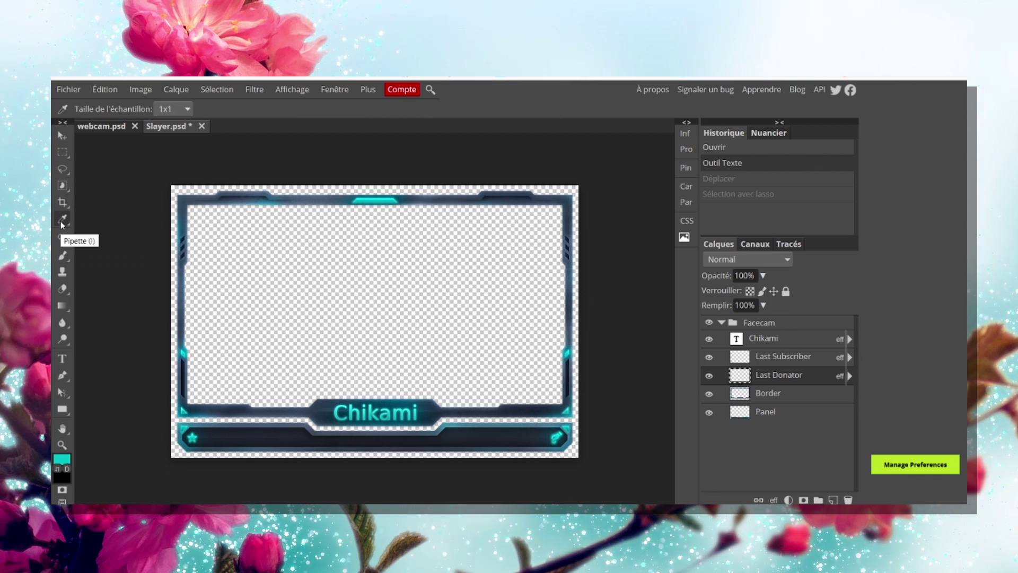
click(192, 439)
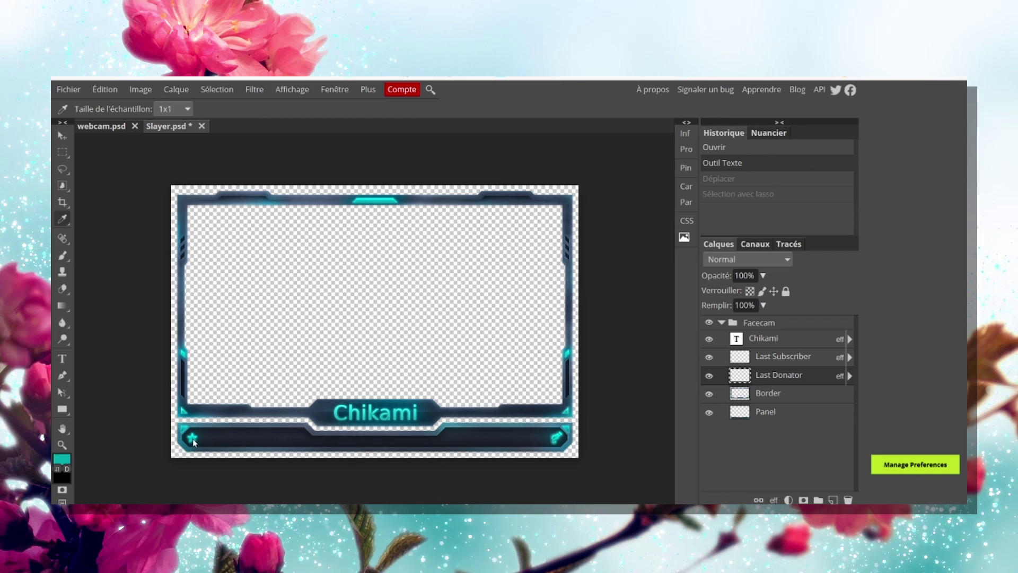
click(62, 256)
click(334, 293)
mouse_move(376, 328)
mouse_down()
mouse_move(405, 277)
mouse_move(427, 305)
mouse_up()
- Erase part of the Border layer's upper edge with the Eraser and undo the erasure
click(62, 289)
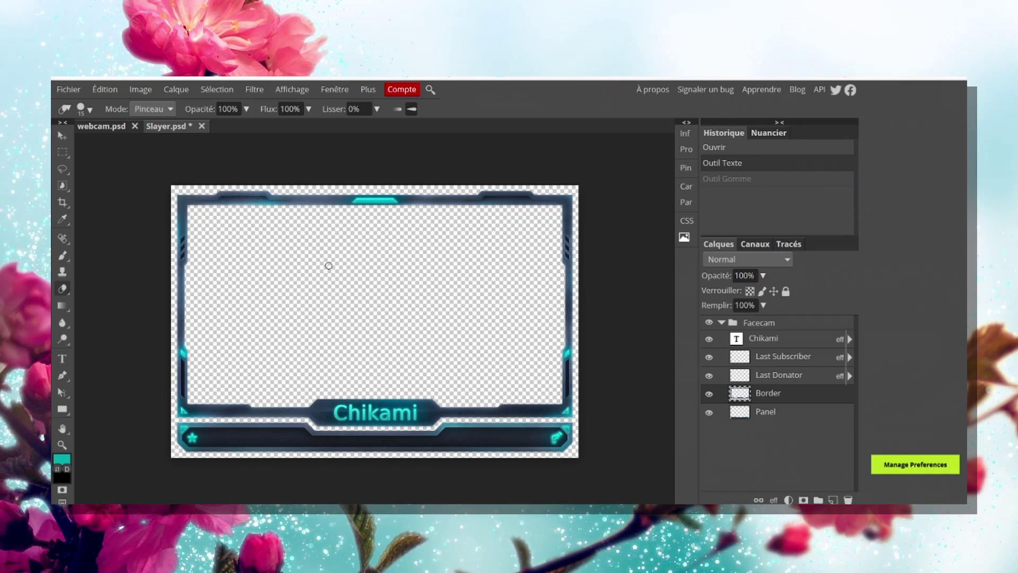
mouse_move(378, 203)
mouse_down()
mouse_move(409, 203)
mouse_move(458, 230)
mouse_up()
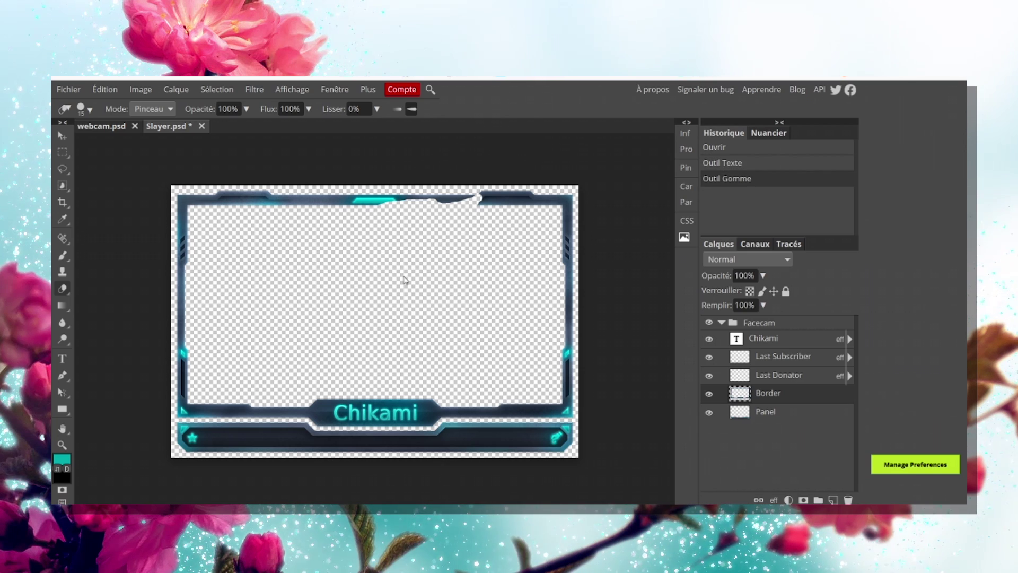
key(ctrl+z)
- Fill the Border layer's frame with teal using the Paint Bucket and undo both fills
click(62, 306)
click(99, 324)
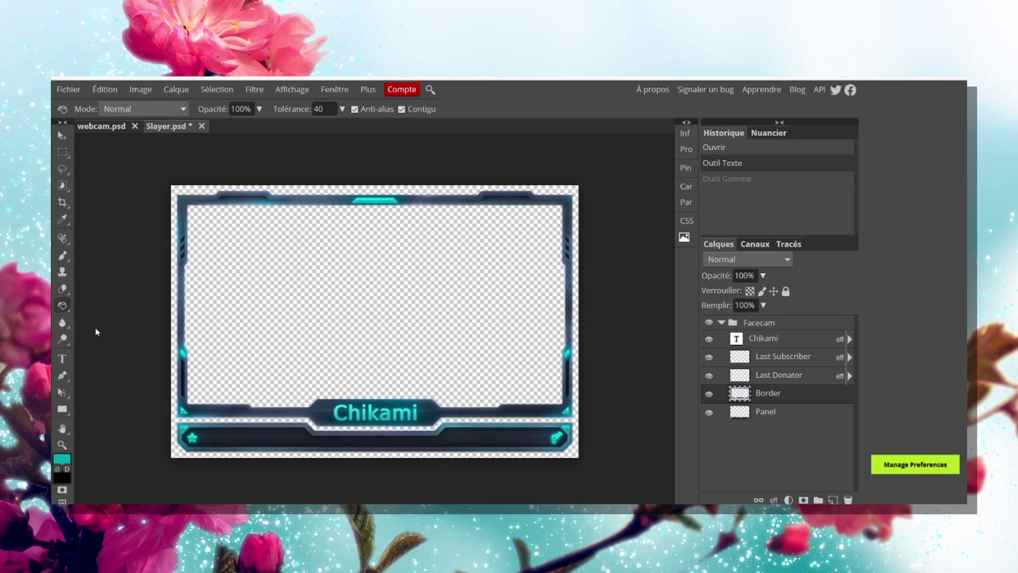
click(425, 200)
click(448, 202)
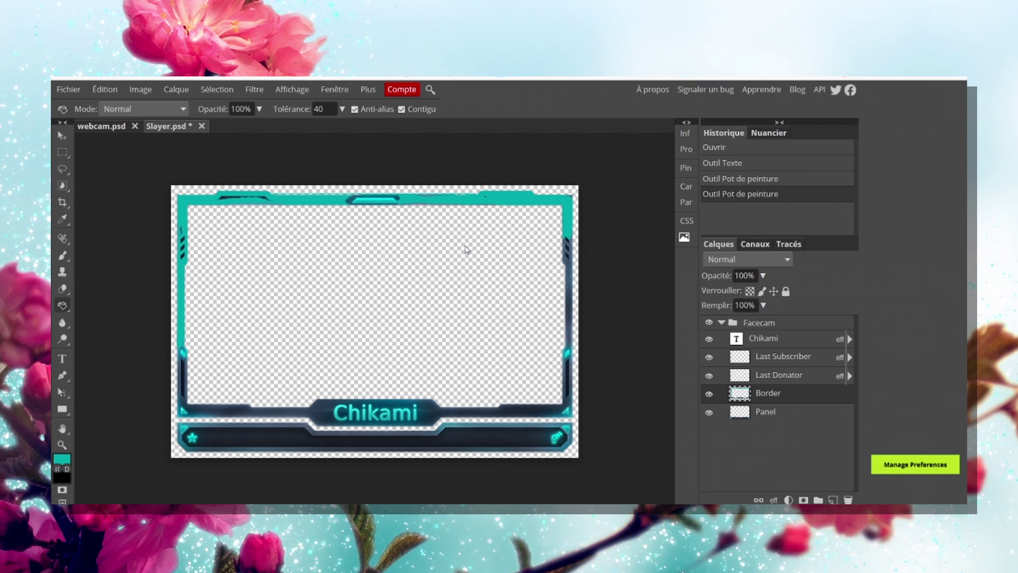
key(ctrl+z)
key(ctrl+z)
- Draw an empty text box in the middle of the facecam frame and discard it
click(63, 359)
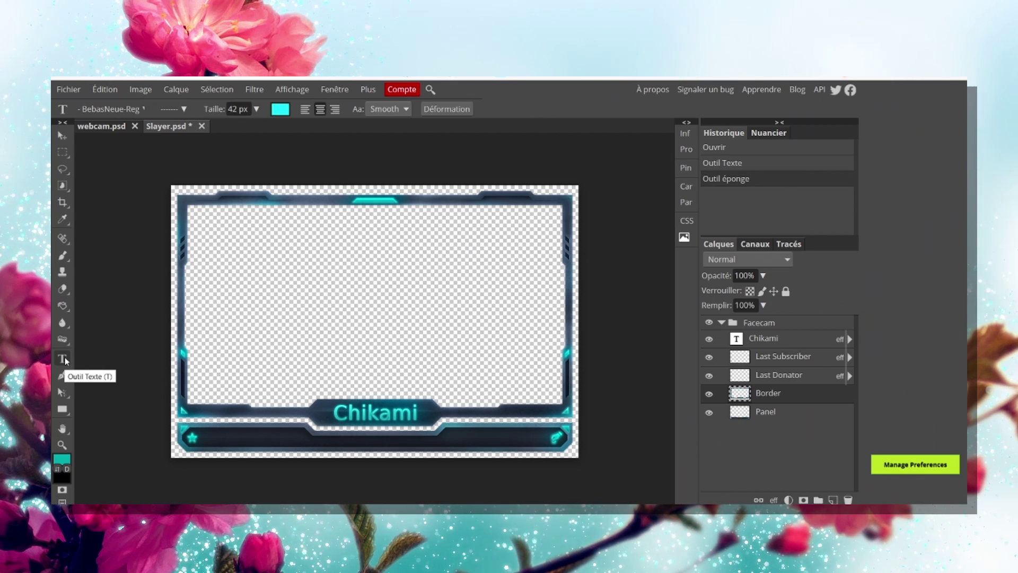
drag(277, 279, 466, 344)
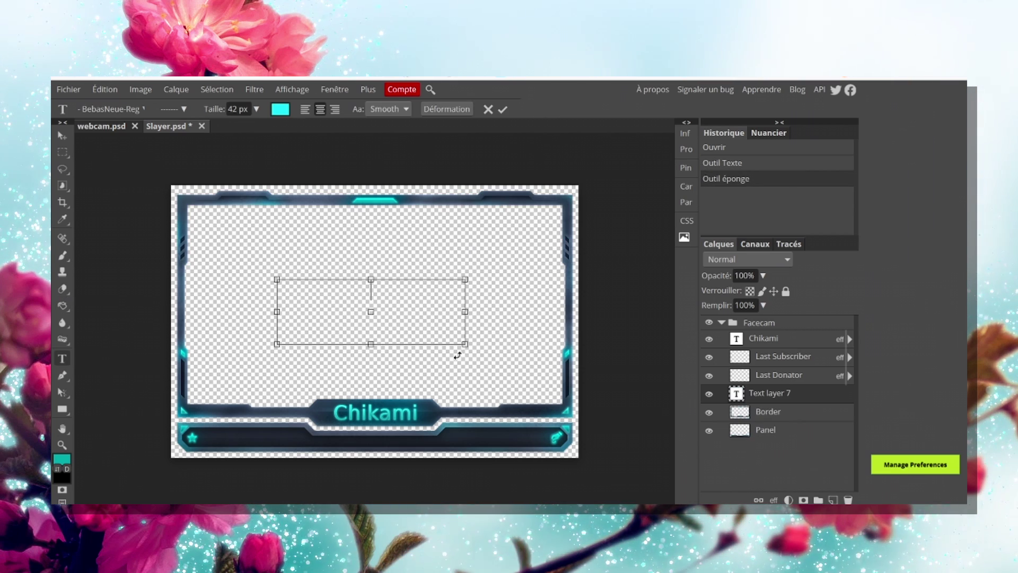
click(488, 110)
right_click(62, 409)
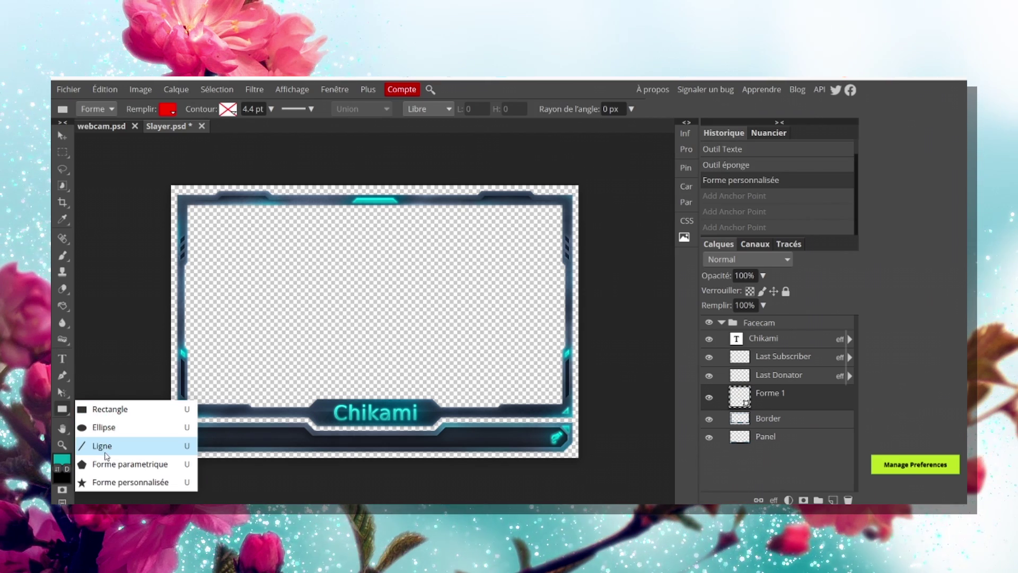
click(110, 483)
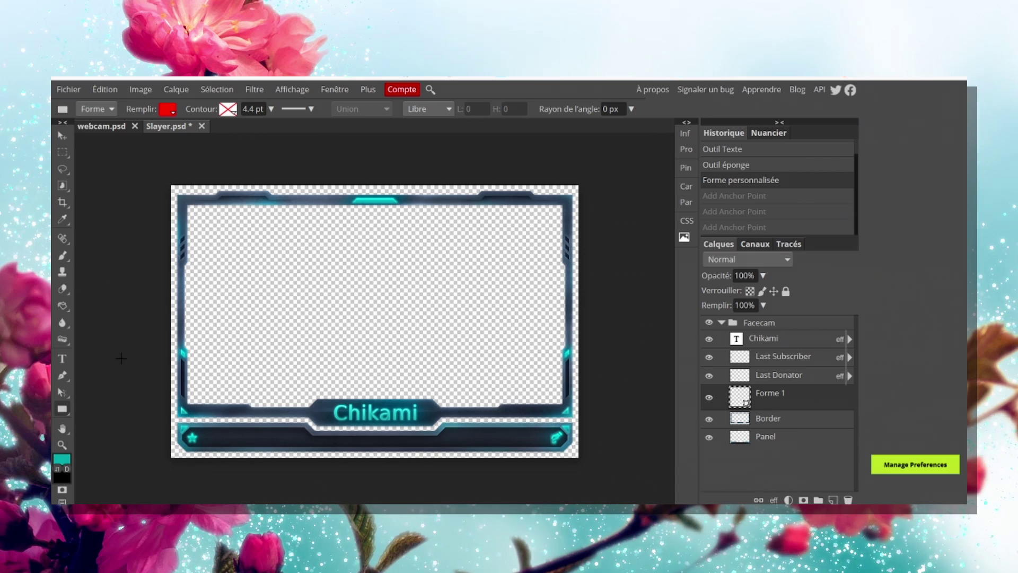
click(62, 459)
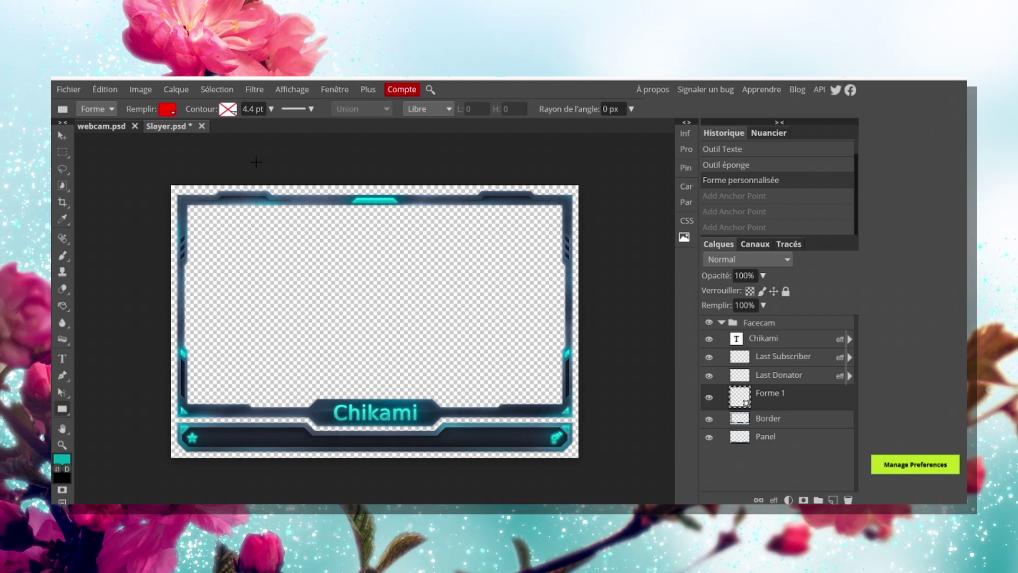
- Export the edited Slayer facecam as a PNG image
click(69, 89)
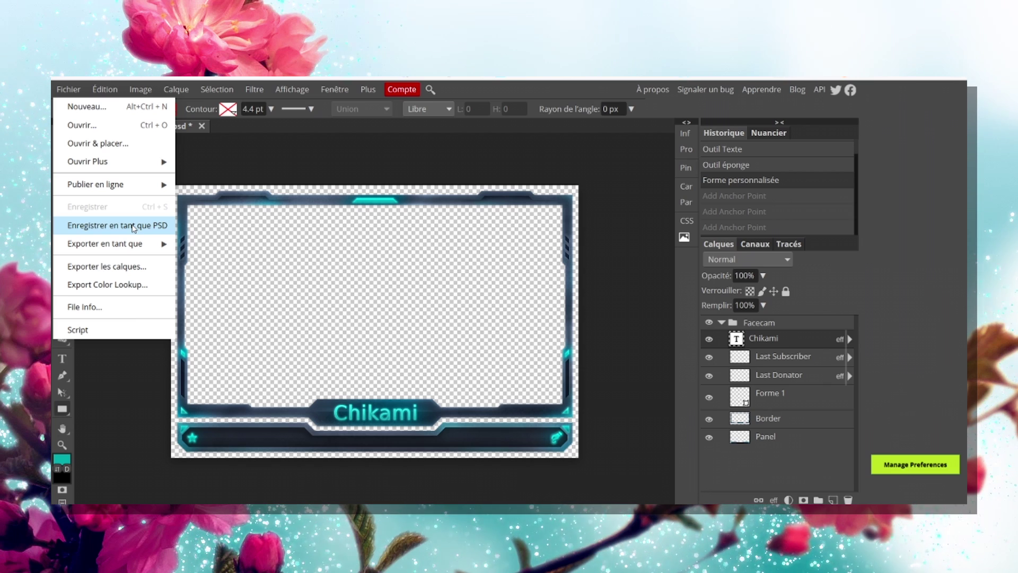
mouse_move(142, 250)
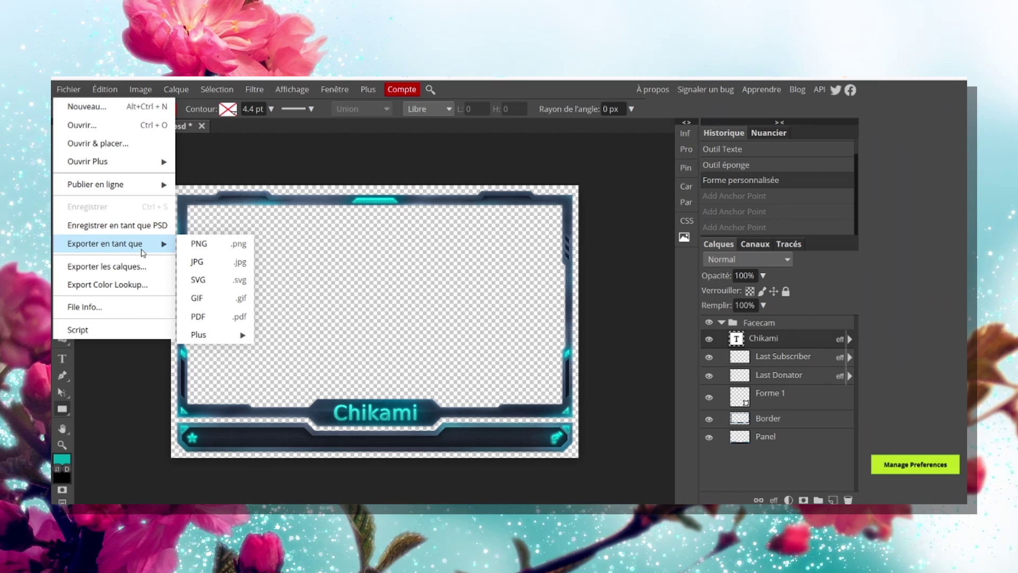
click(205, 244)
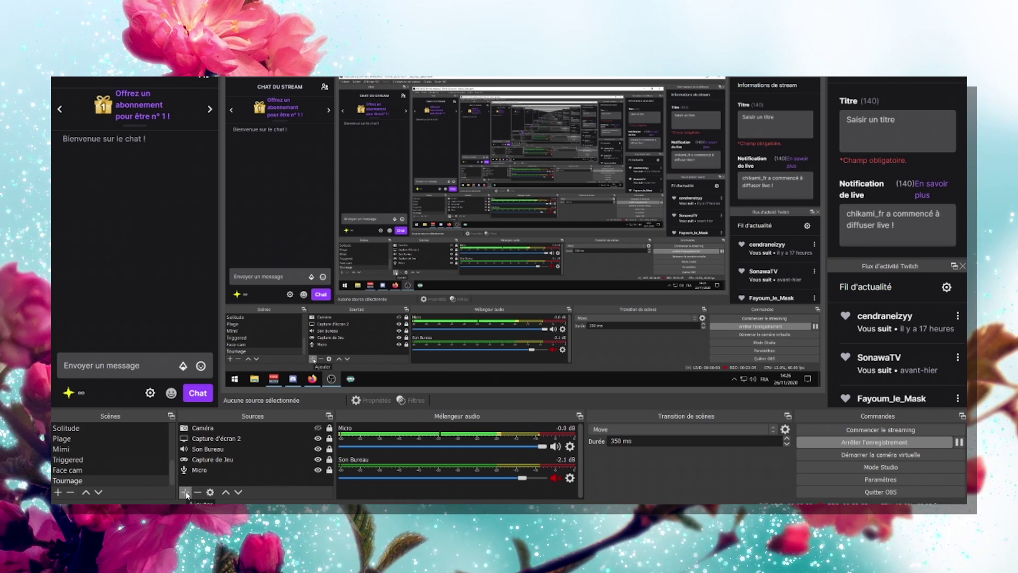
- Switch to OBS, add an Image source named "webcam" using Slayer.png, and shrink and place the overlay in the scene's lower-left corner
click(185, 492)
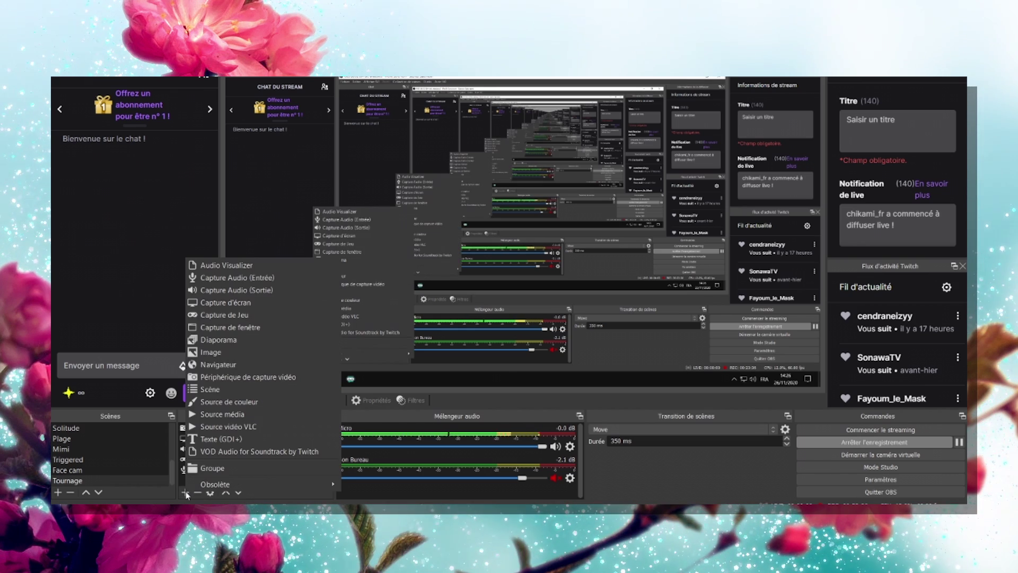
click(215, 352)
text(webcam)
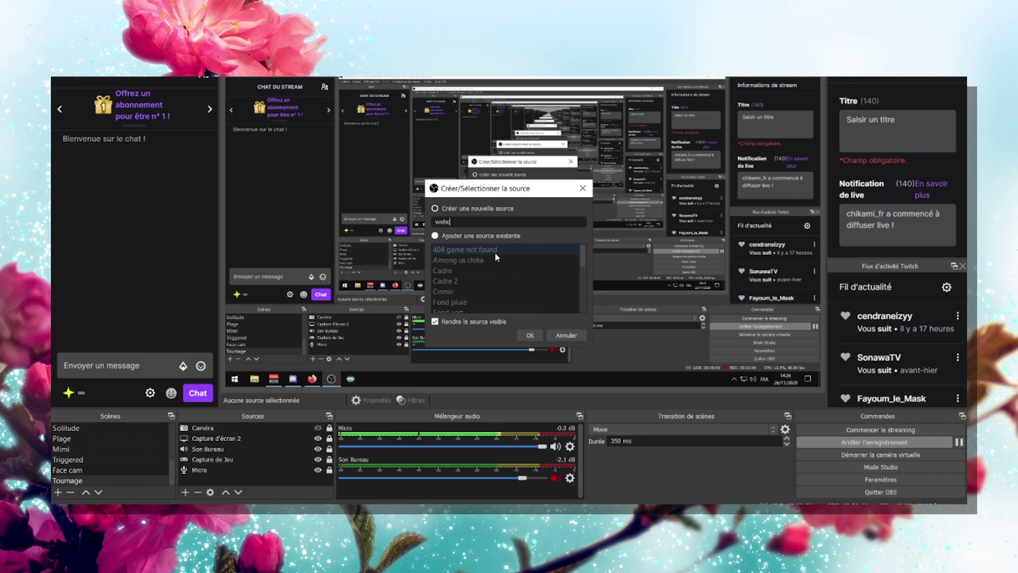
click(530, 335)
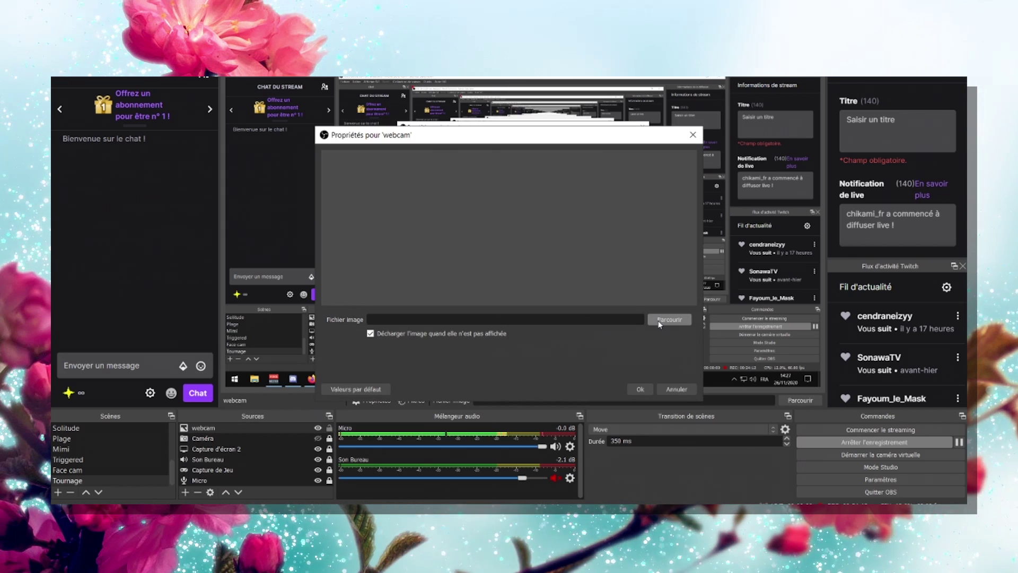
click(658, 321)
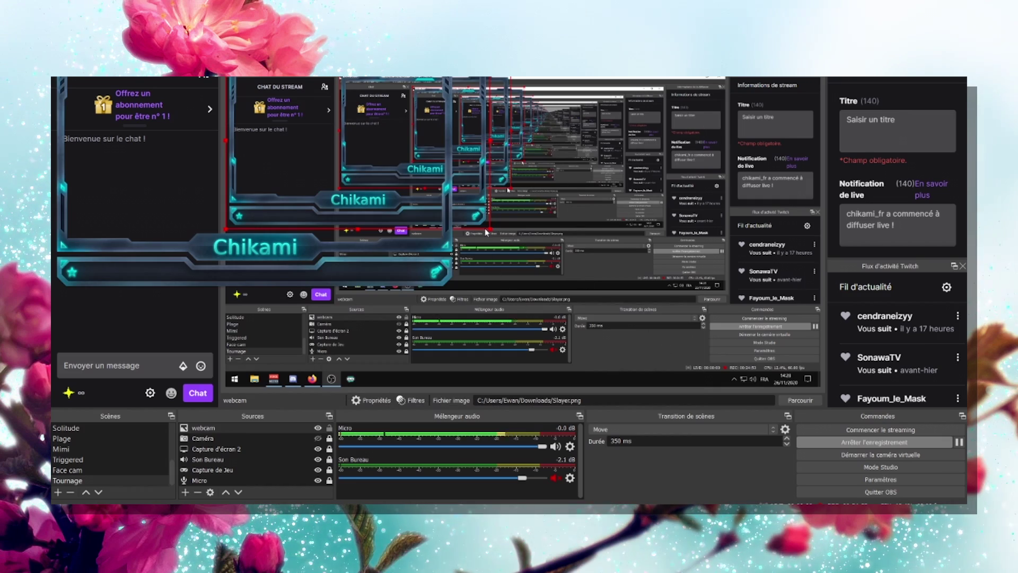
drag(489, 228, 292, 321)
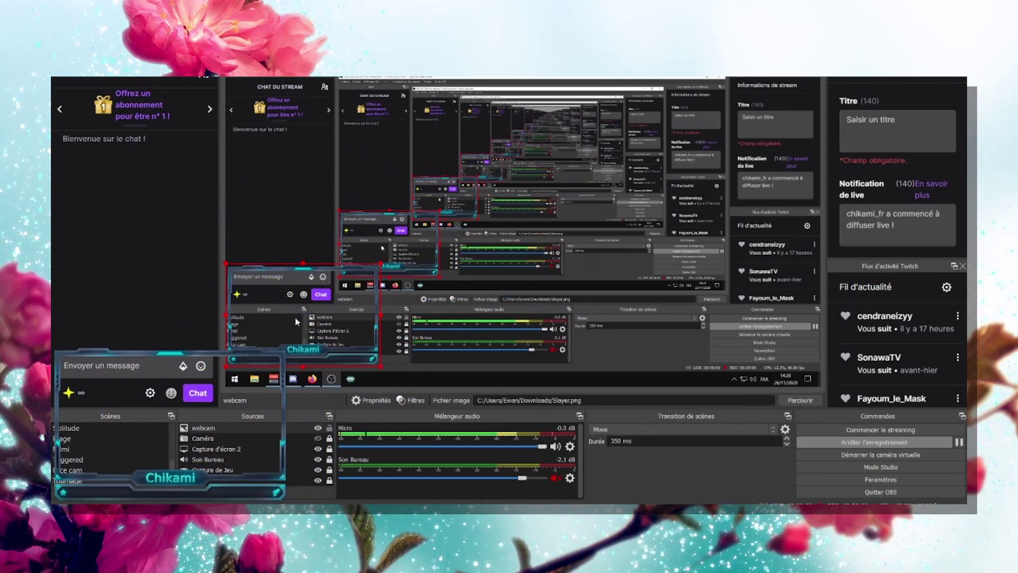